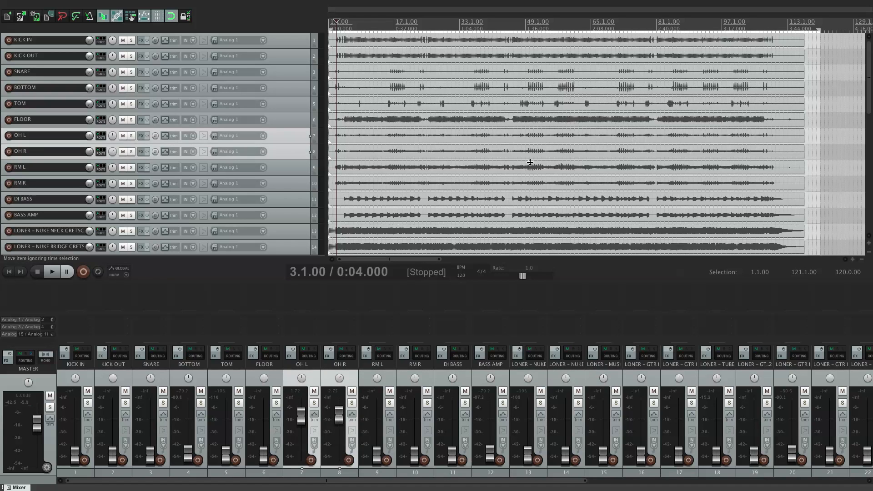
Step: Audition the OH L and OH R overheads, moving the playback start to bar 17
{"action": "key", "text": "space"}
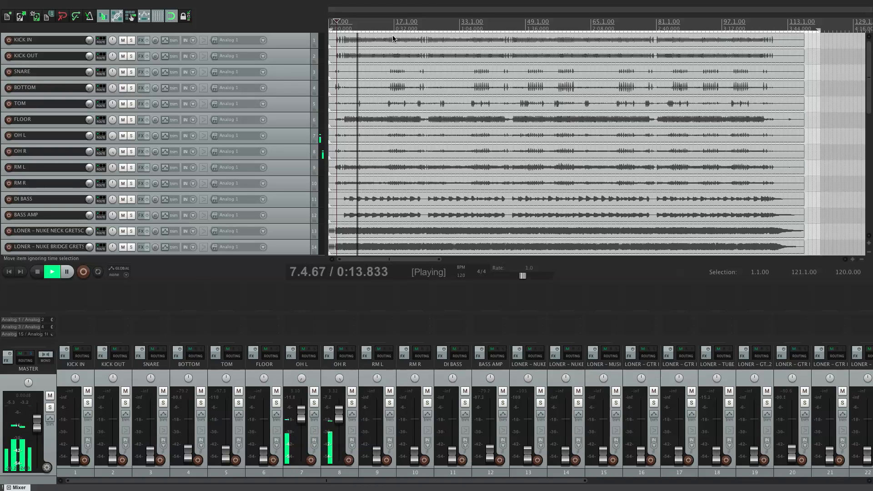
{"action": "key", "text": "space"}
{"action": "left_click", "coordinate": [399, 23]}
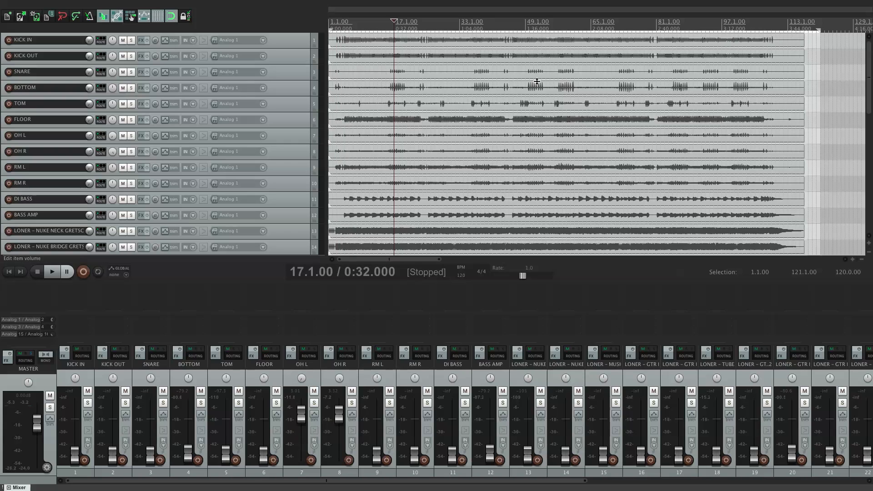
{"action": "key", "text": "space"}
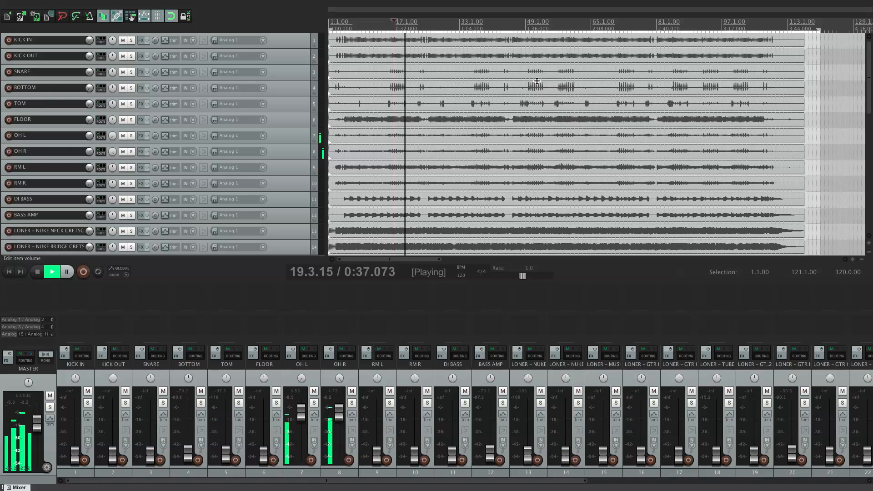
{"action": "key", "text": "space"}
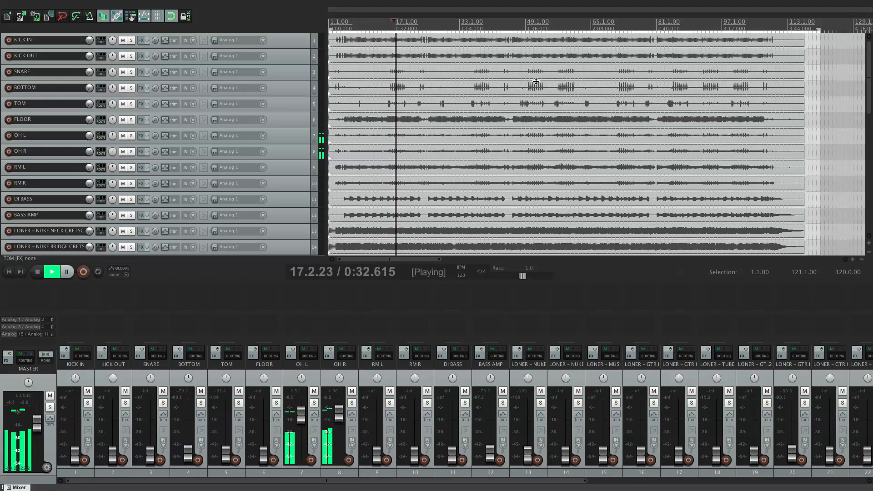
{"action": "key", "text": "space"}
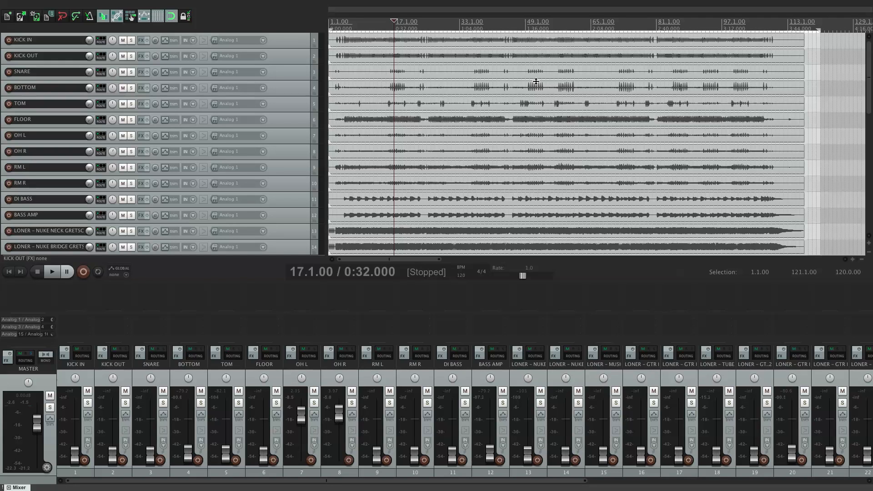
Step: Compare playback of the overheads from bar 17 with and without the SNARE track
{"action": "key", "text": "space"}
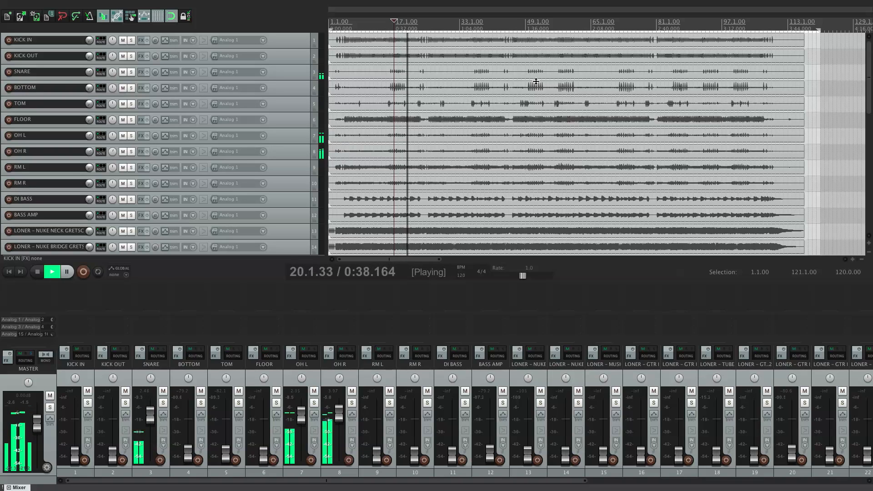
{"action": "key", "text": "space"}
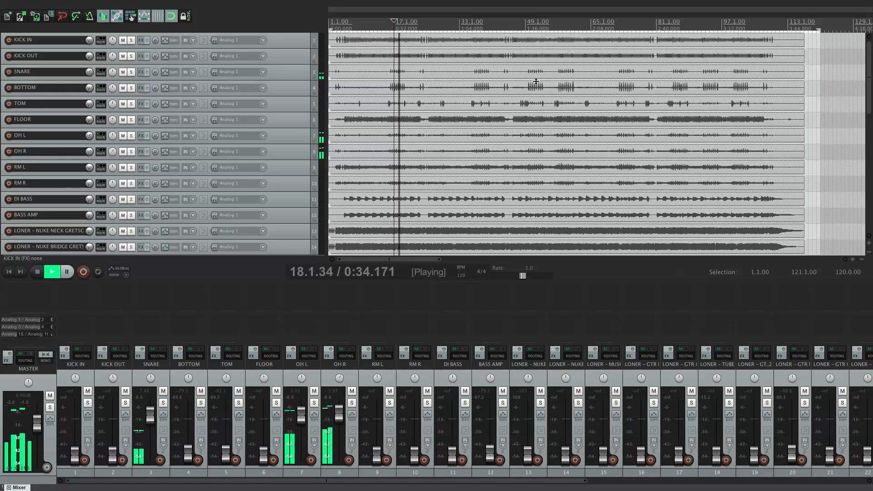
{"action": "key", "text": "space"}
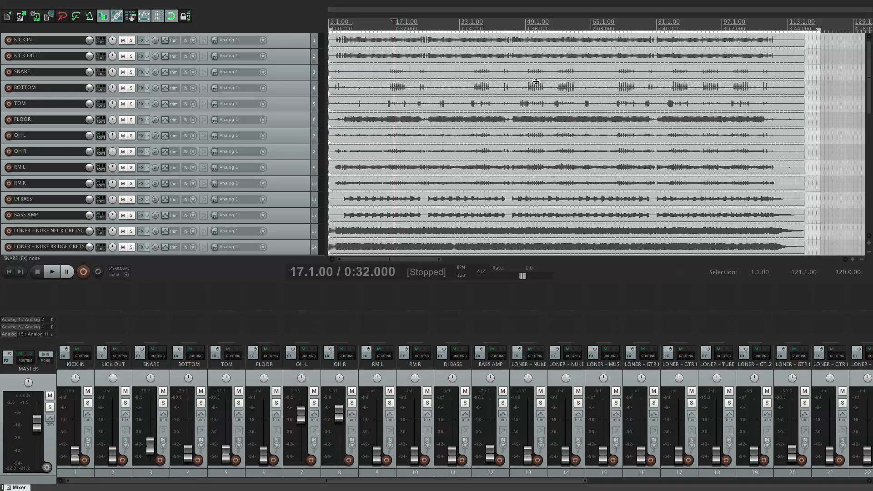
{"action": "key", "text": "space"}
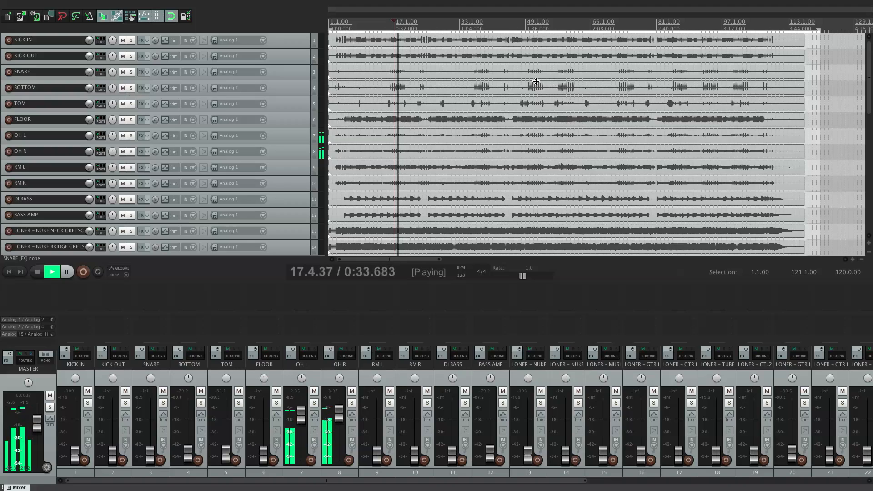
{"action": "key", "text": "space"}
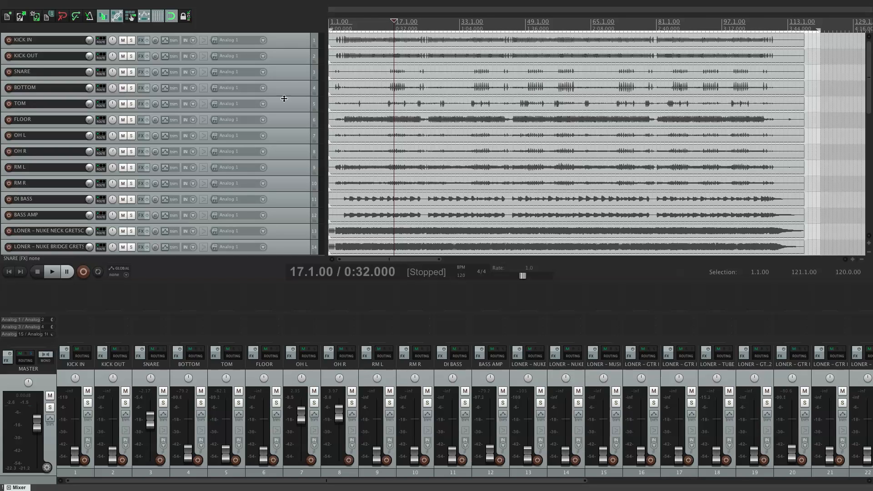
Step: Invert the phase of the SNARE track and audition it against the overheads in both polarities from bar 17
{"action": "left_click", "coordinate": [286, 76]}
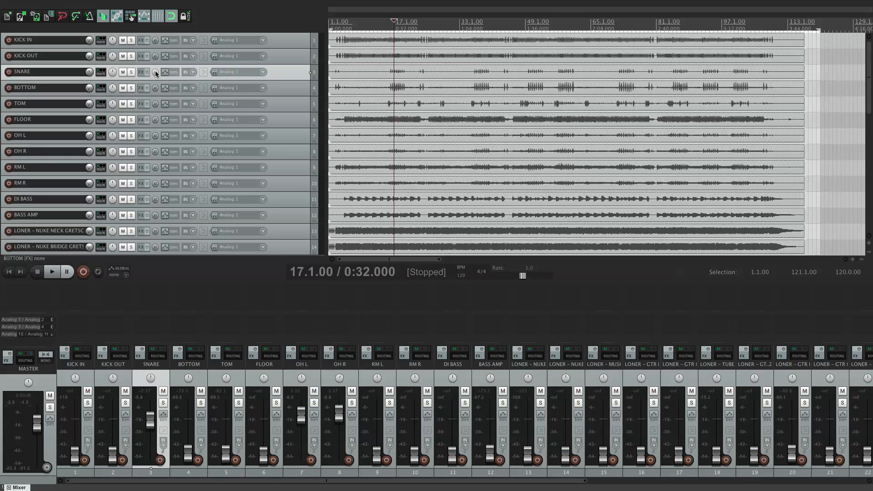
{"action": "key", "text": "alt+Up"}
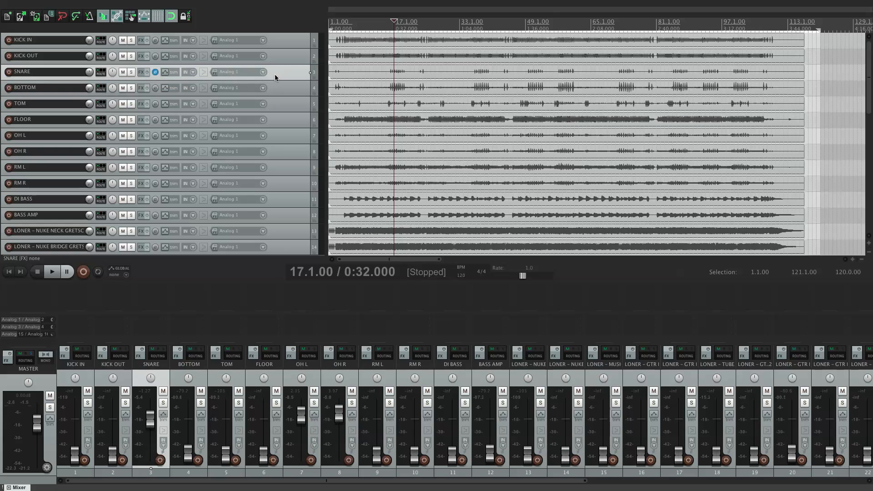
{"action": "key", "text": "space"}
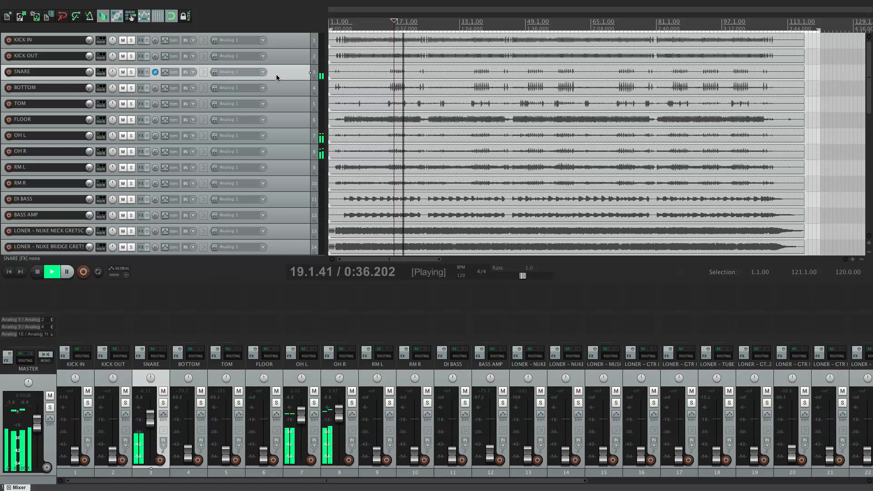
{"action": "key", "text": "space"}
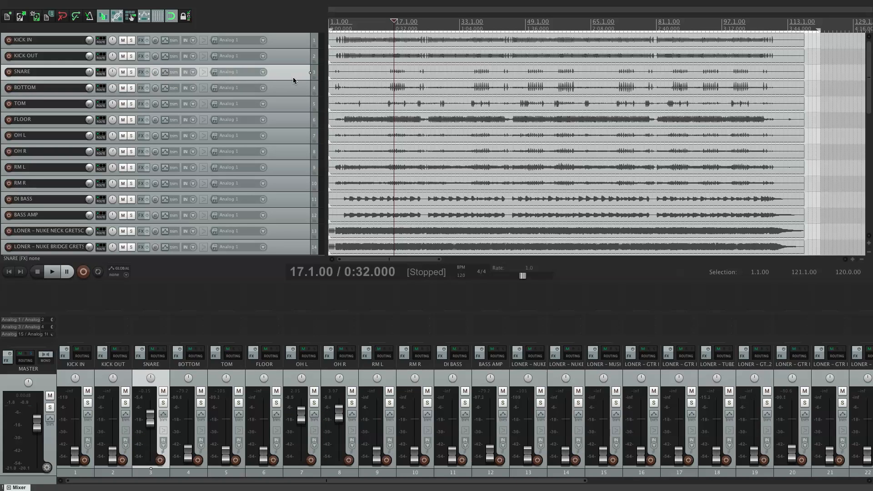
{"action": "key", "text": "space"}
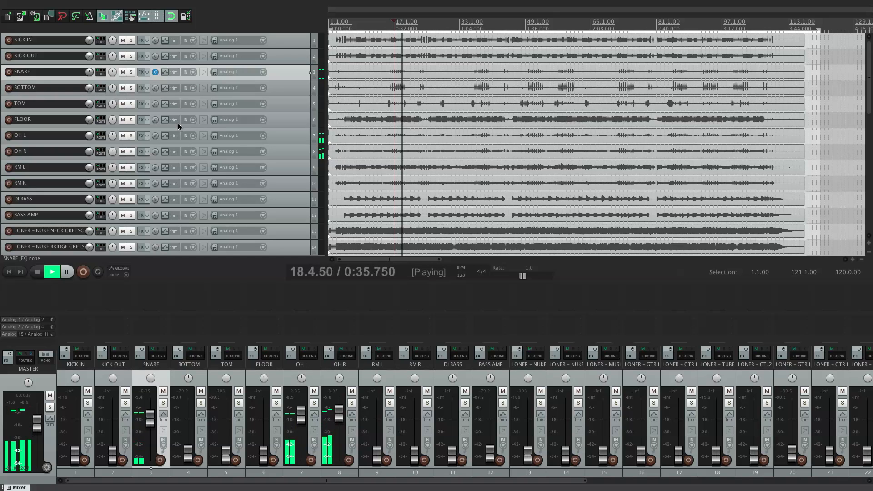
{"action": "key", "text": "space"}
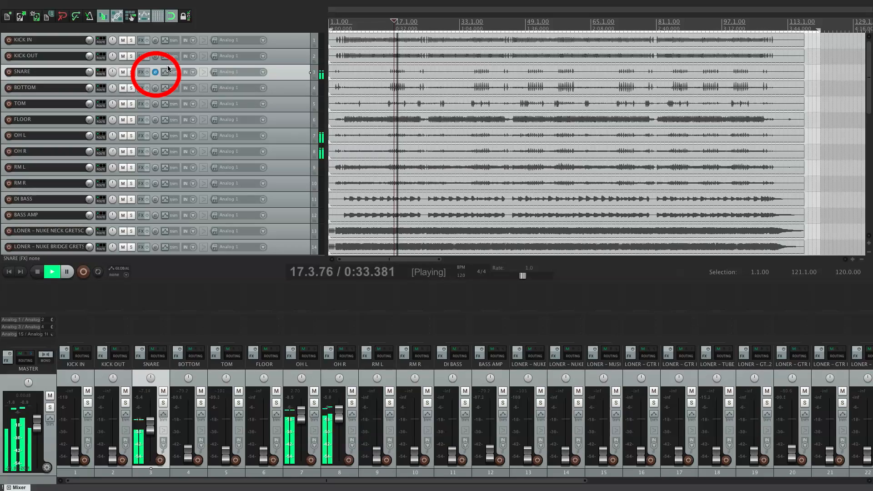
Step: Toggle the SNARE track's phase between inverted and normal during playback to compare the two against the overheads
{"action": "left_click", "coordinate": [155, 72]}
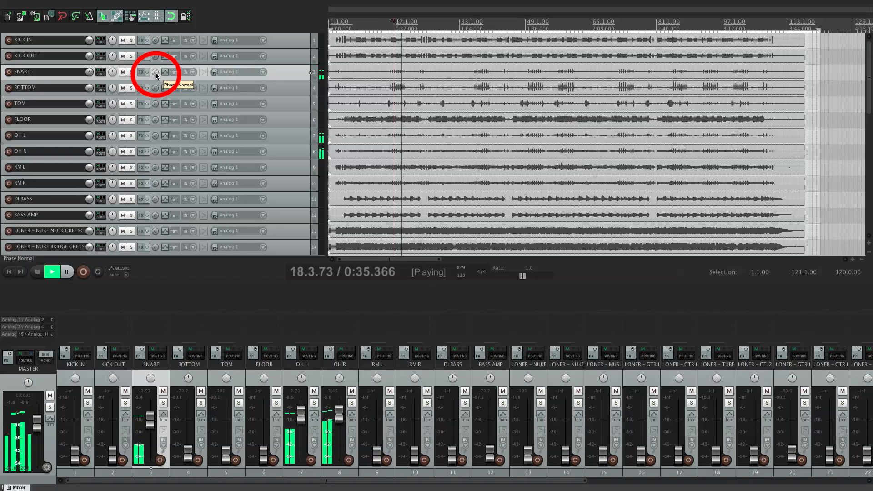
{"action": "left_click", "coordinate": [155, 72]}
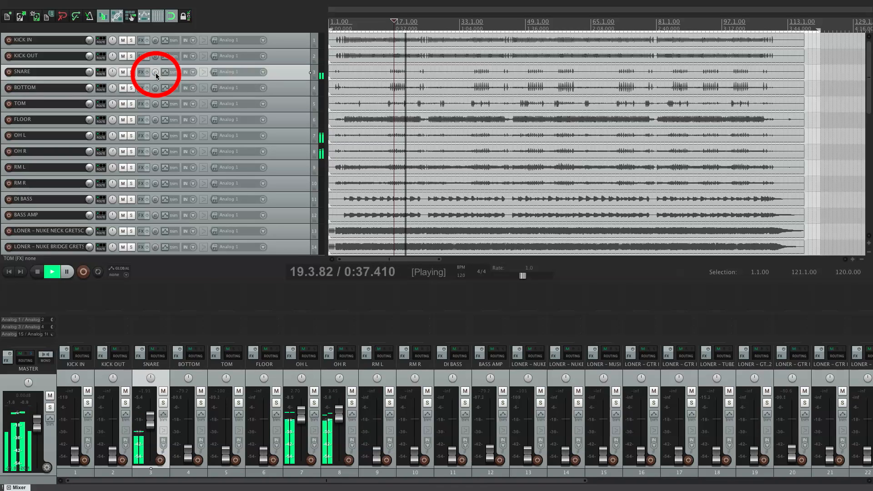
{"action": "key", "text": "space"}
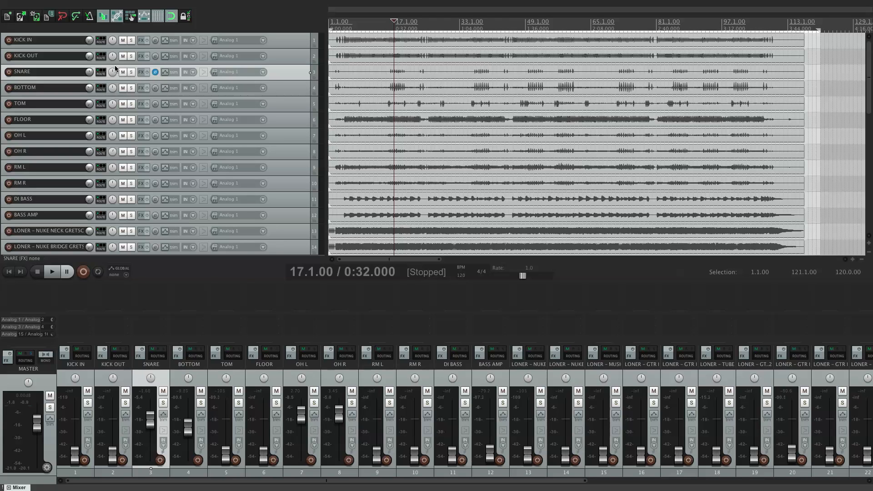
Step: Solo the SNARE and BOTTOM tracks and compare their playback with the SNARE phase normal and inverted
{"action": "left_click", "coordinate": [131, 72]}
{"action": "left_click", "coordinate": [131, 87]}
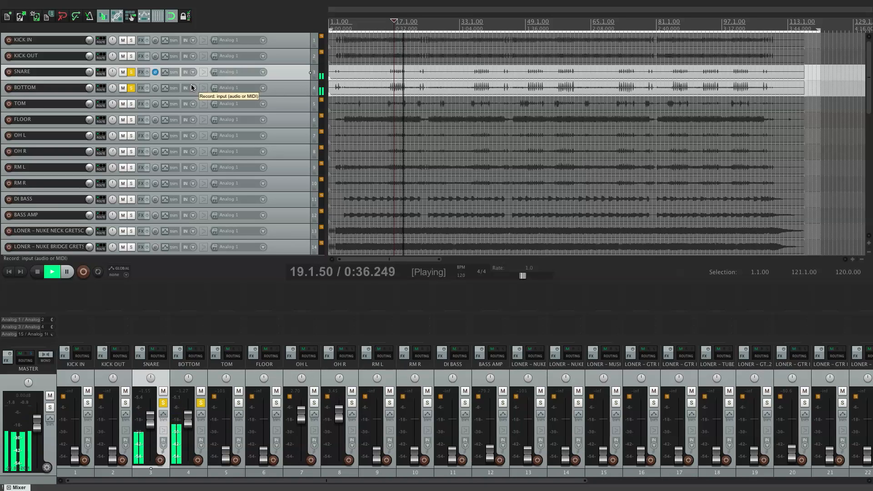
{"action": "key", "text": "space"}
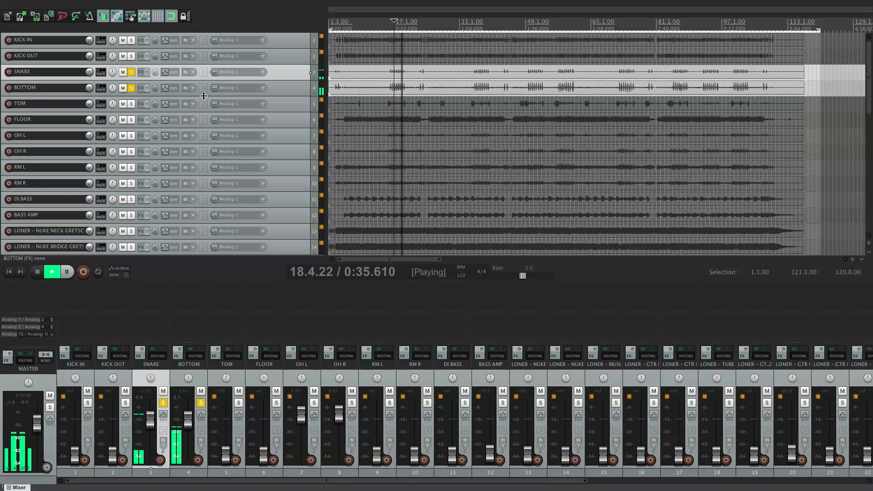
{"action": "key", "text": "space"}
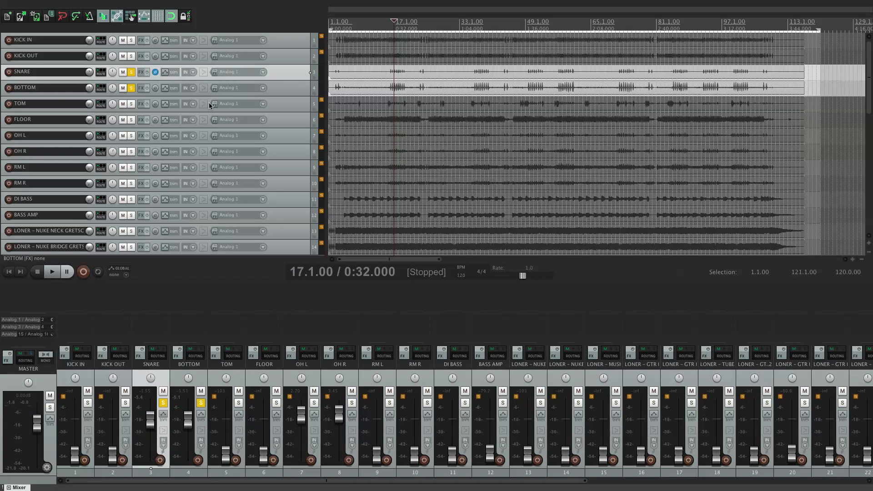
{"action": "left_click", "coordinate": [155, 72]}
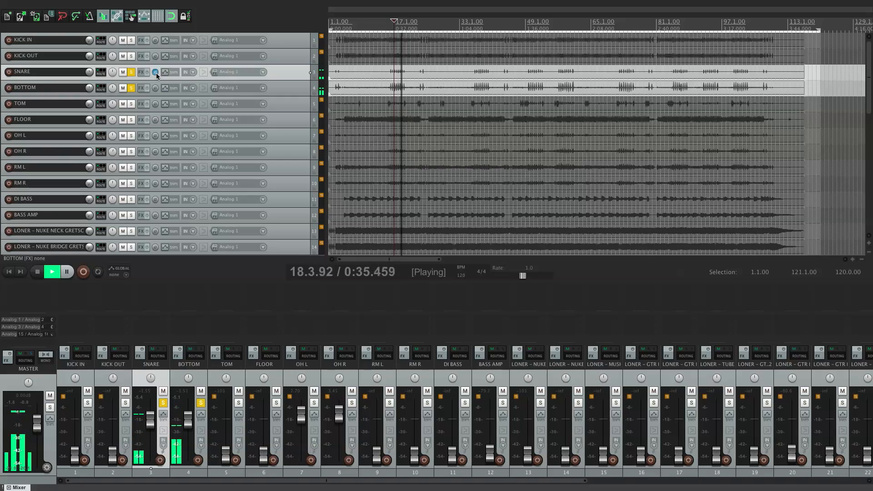
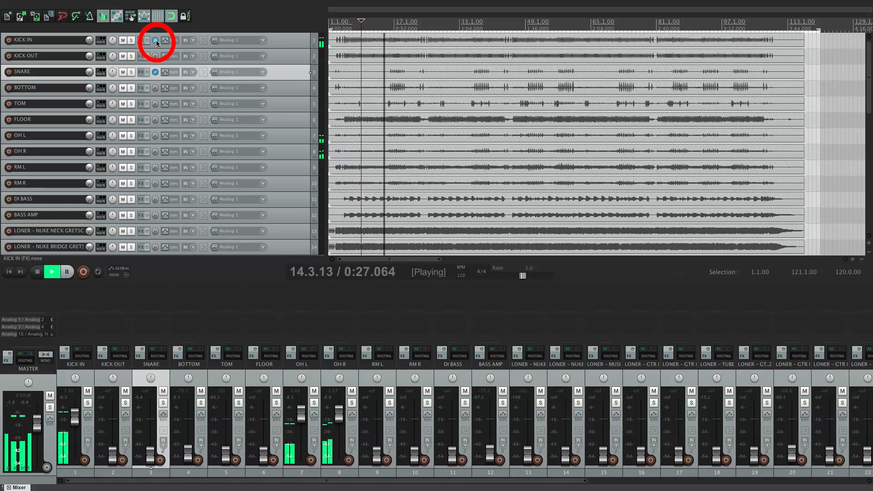
Step: Solo KICK IN and KICK OUT and compare their playback from bar 9 with the KICK OUT phase normal and inverted
{"action": "key", "text": "space"}
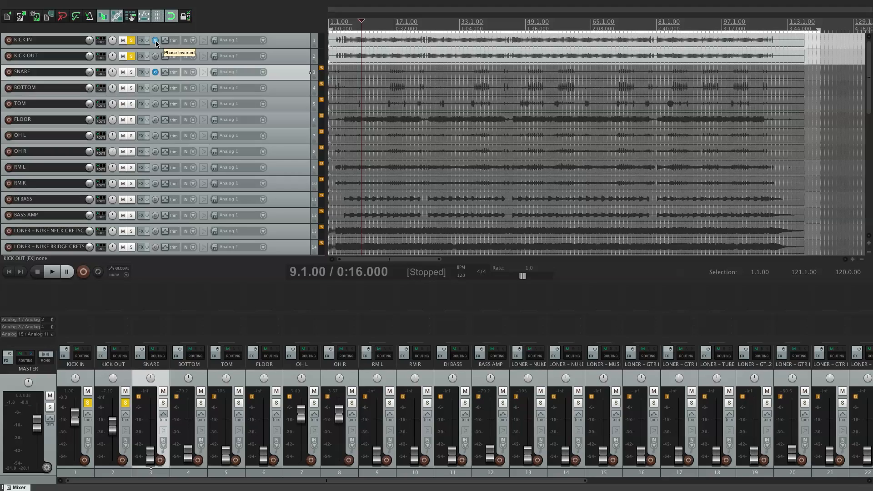
{"action": "left_click", "coordinate": [156, 41]}
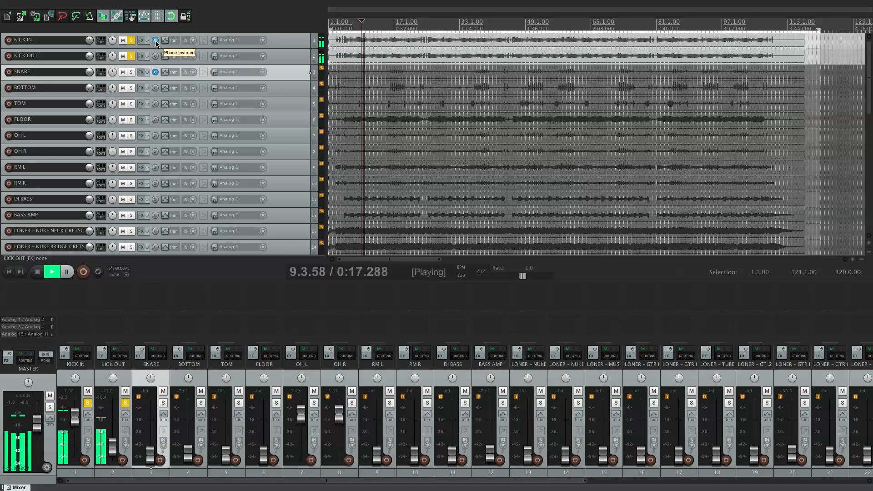
{"action": "left_click", "coordinate": [155, 56]}
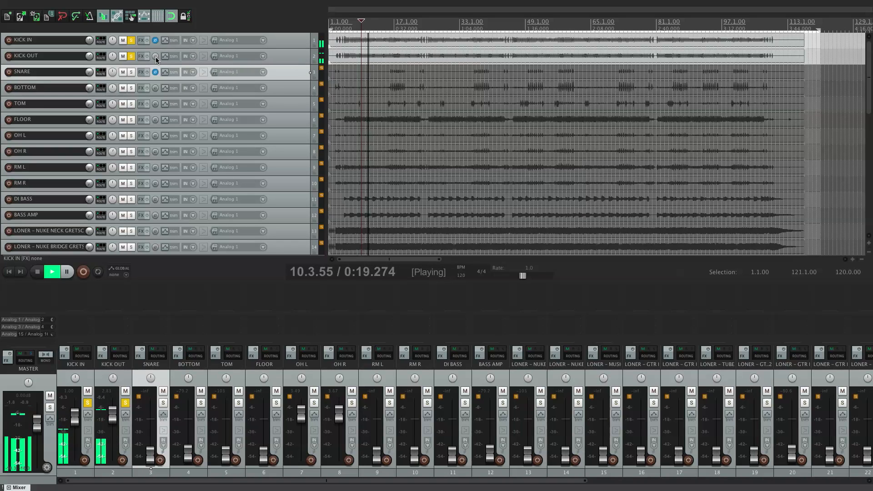
{"action": "left_click", "coordinate": [156, 57]}
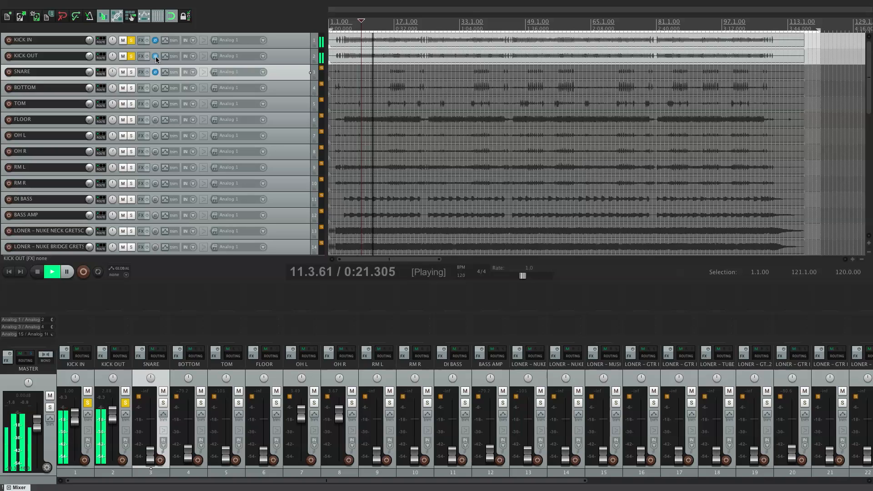
{"action": "left_click", "coordinate": [156, 56]}
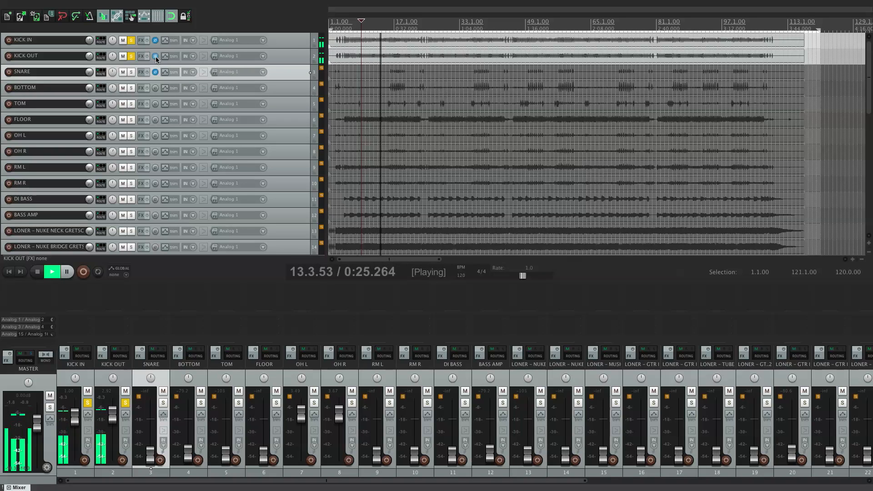
{"action": "key", "text": "space"}
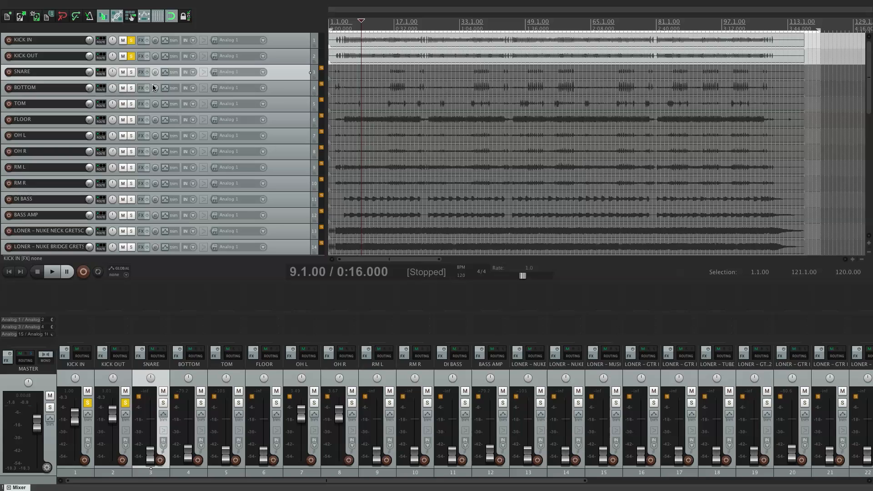
Step: Invert the phase of the OH L and OH R tracks and audition the SNARE against them from bar 16
{"action": "left_click", "coordinate": [154, 136]}
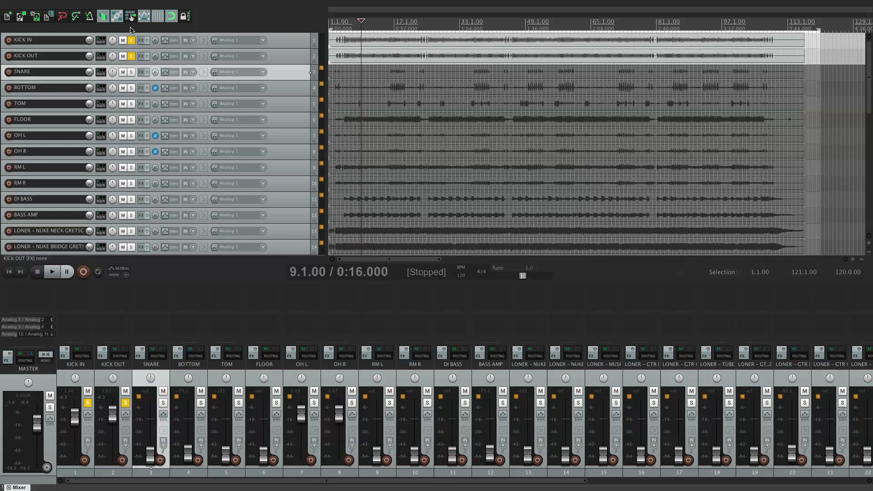
{"action": "key", "text": "space"}
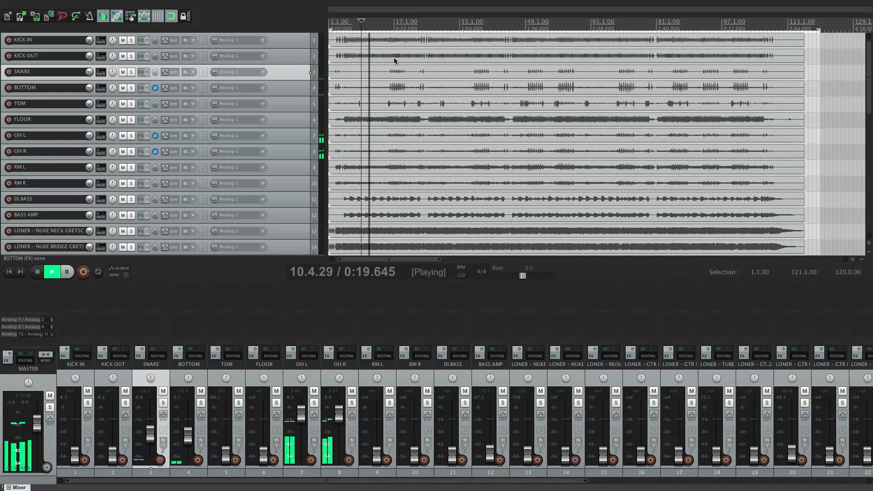
{"action": "left_click", "coordinate": [395, 32]}
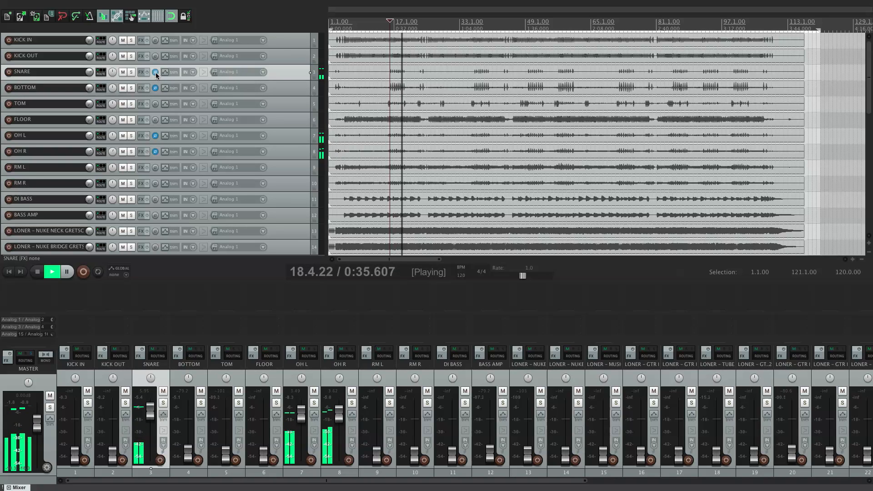
{"action": "key", "text": "space"}
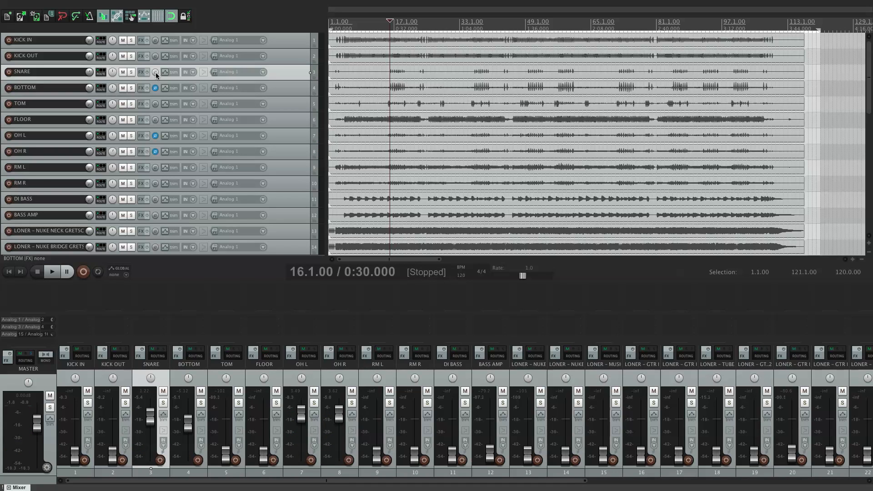
Step: Solo the SNARE and BOTTOM tracks to audition them together from bar 16, and clear the solos
{"action": "key", "text": "ctrl+z"}
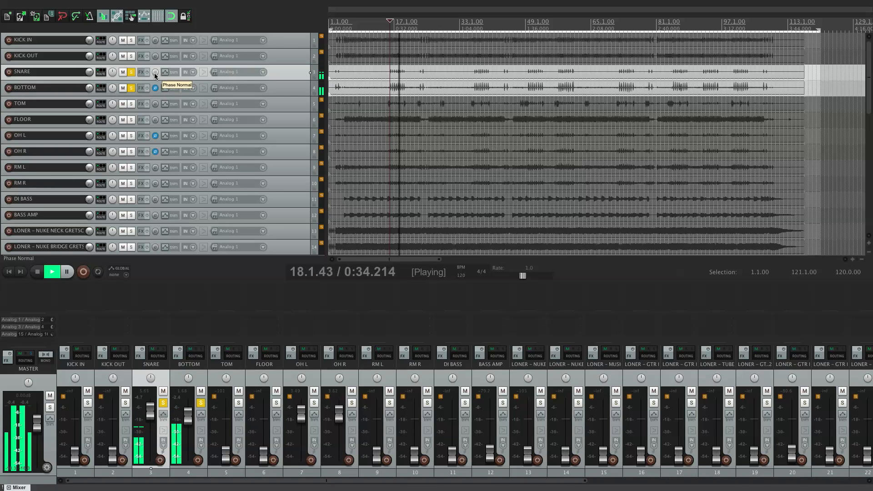
{"action": "key", "text": "space"}
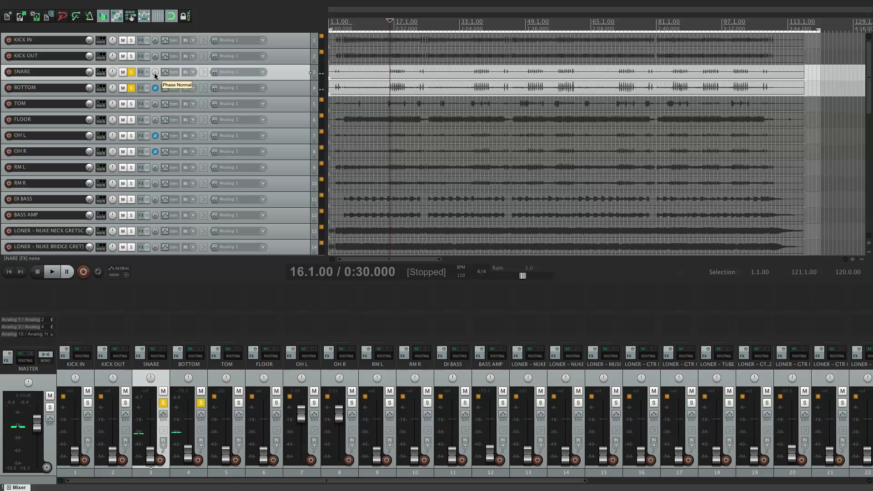
{"action": "key", "text": "alt+F6"}
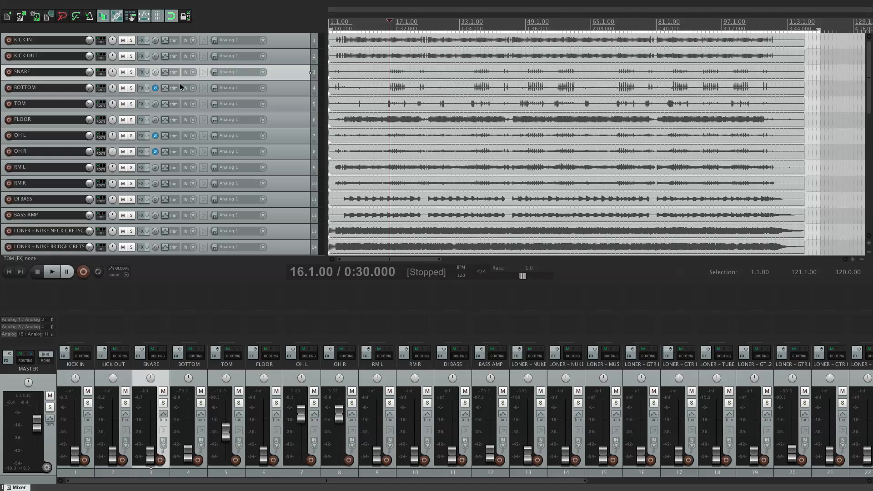
Step: Replay the tom fill from 22.4.00 several times while blending the TOM track with the overheads
{"action": "left_click", "coordinate": [415, 22]}
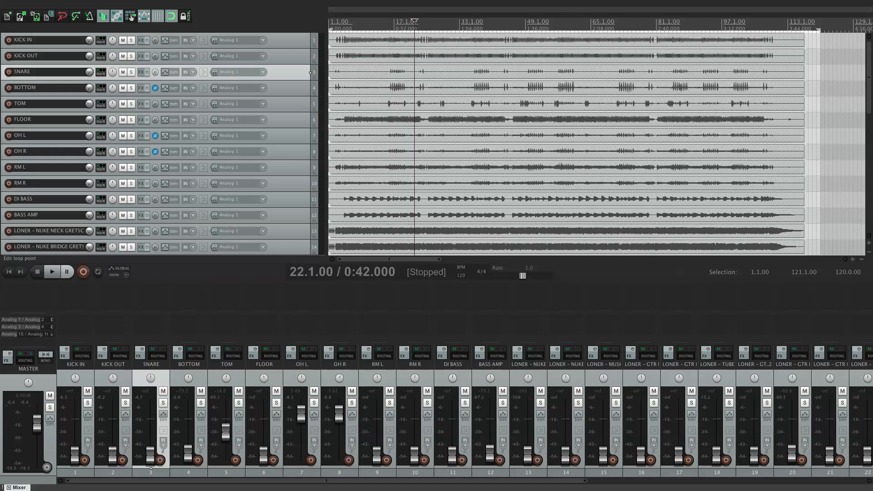
{"action": "scroll", "coordinate": [627, 30], "scroll_direction": "up", "scroll_amount": 10}
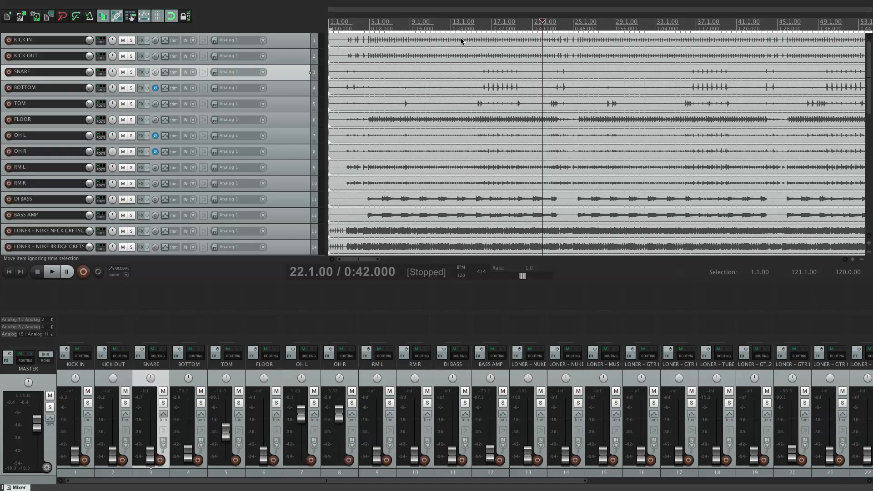
{"action": "left_click", "coordinate": [626, 29]}
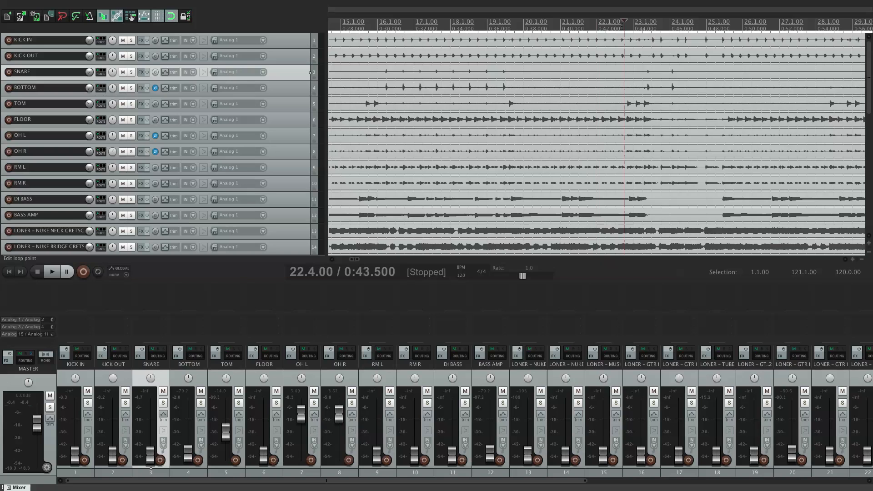
{"action": "key", "text": "space"}
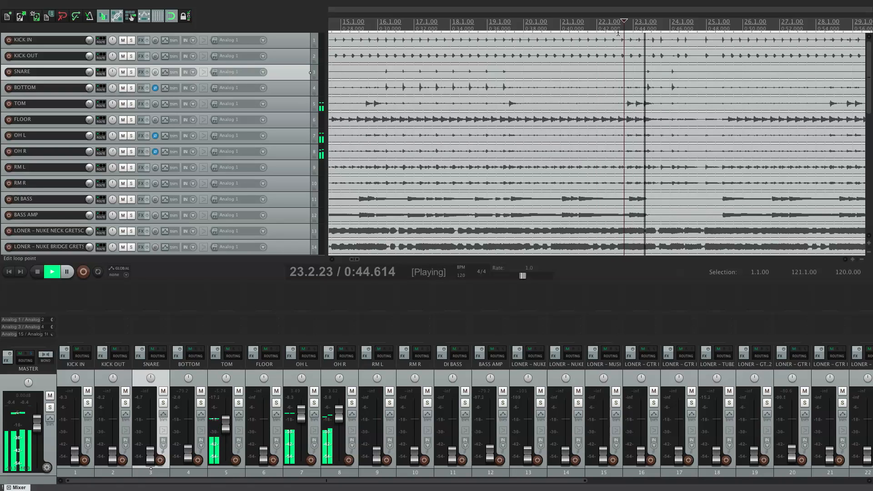
{"action": "key", "text": "space"}
{"action": "key", "text": "space"}
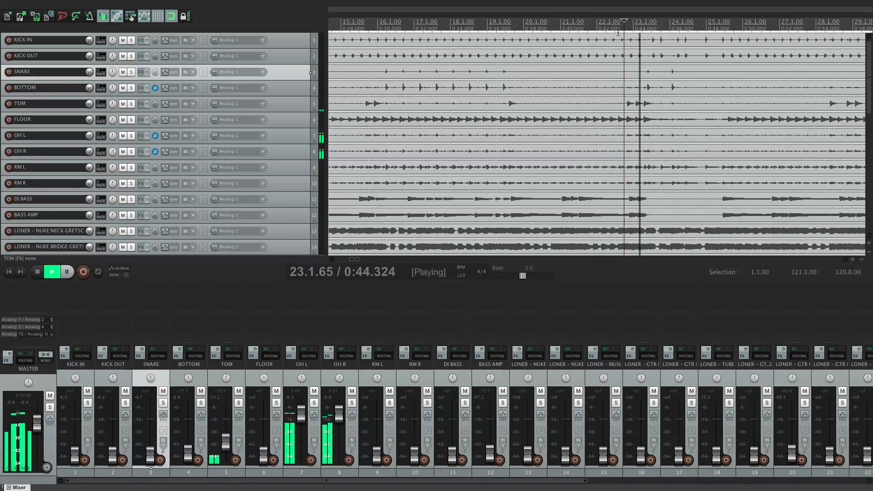
{"action": "key", "text": "space"}
{"action": "key", "text": "space"}
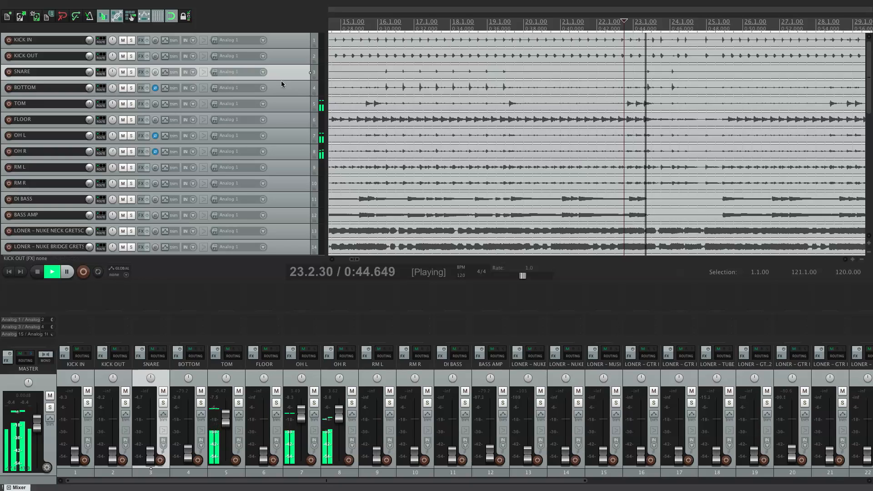
{"action": "key", "text": "space"}
Step: Compare the tom fill from 22.4.00 with the TOM track's phase inverted and normal, returning it to normal
{"action": "left_click", "coordinate": [155, 103]}
{"action": "key", "text": "space"}
{"action": "key", "text": "space"}
{"action": "left_click", "coordinate": [156, 104]}
{"action": "key", "text": "space"}
{"action": "key", "text": "space"}
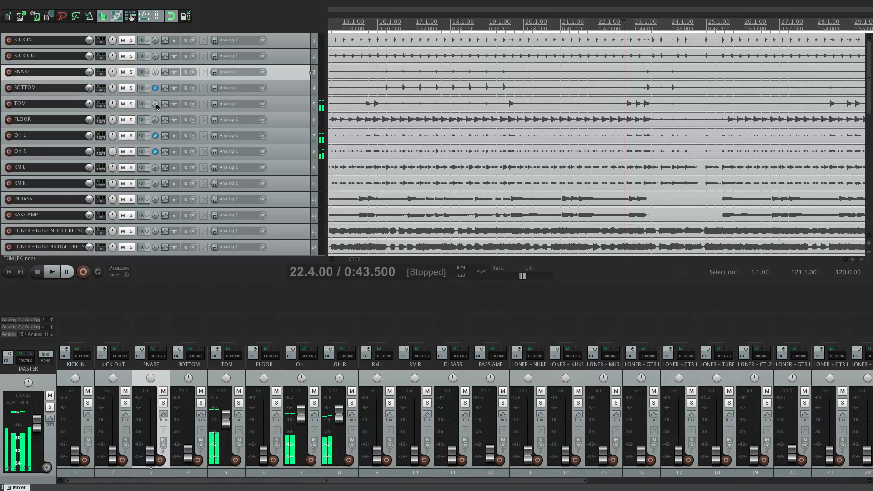
{"action": "key", "text": "space"}
{"action": "key", "text": "space"}
{"action": "key", "text": "space"}
{"action": "key", "text": "space"}
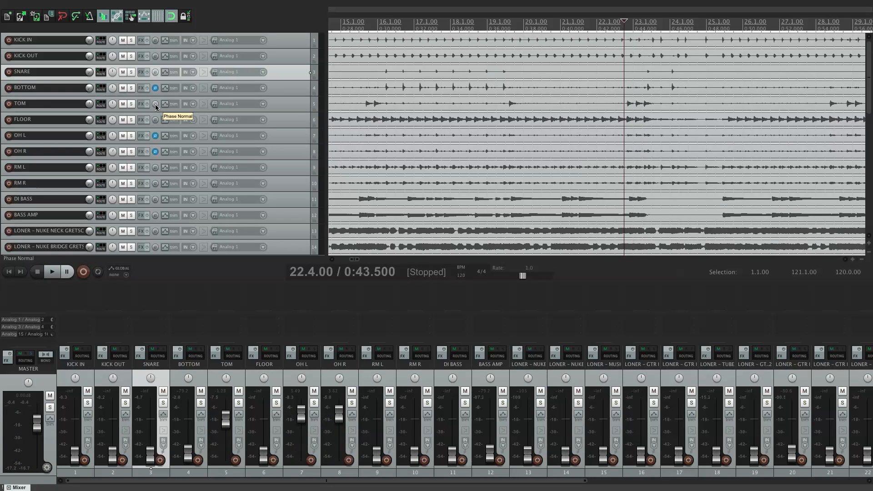
Step: Audition the FLOOR track with the overheads from 20.2.00, switching its phase between inverted and normal
{"action": "left_click", "coordinate": [534, 27]}
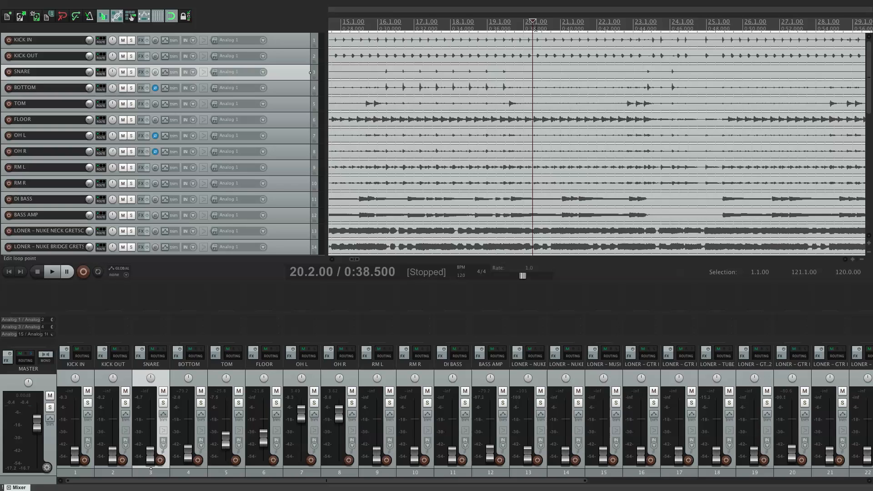
{"action": "key", "text": "space"}
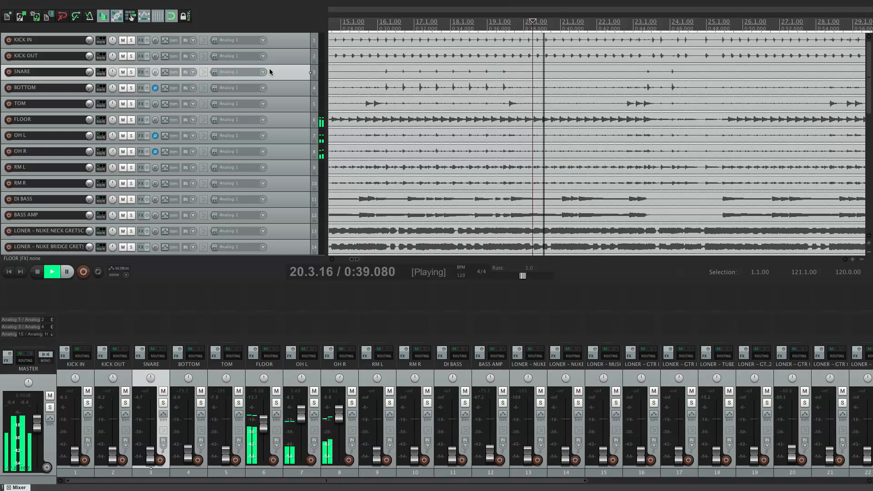
{"action": "left_click", "coordinate": [155, 121]}
{"action": "key", "text": "space"}
Step: Play the FLOOR track with the overheads from 6.3.00 and toggle its phase to compare, returning it to normal
{"action": "scroll", "coordinate": [255, 148], "scroll_direction": "left", "scroll_amount": 10}
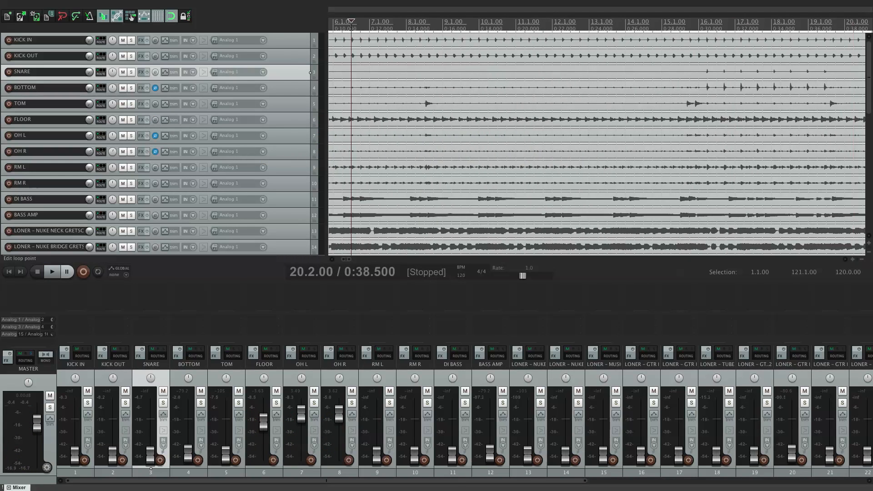
{"action": "key", "text": "space"}
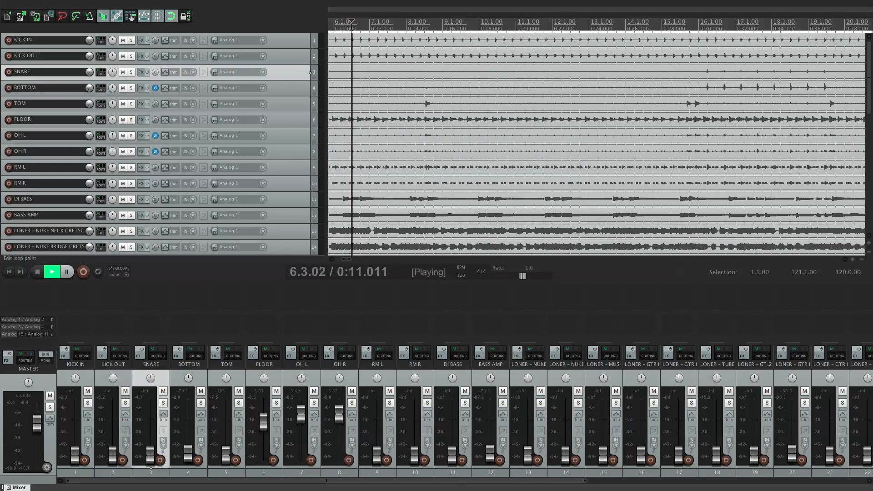
{"action": "left_click", "coordinate": [156, 120]}
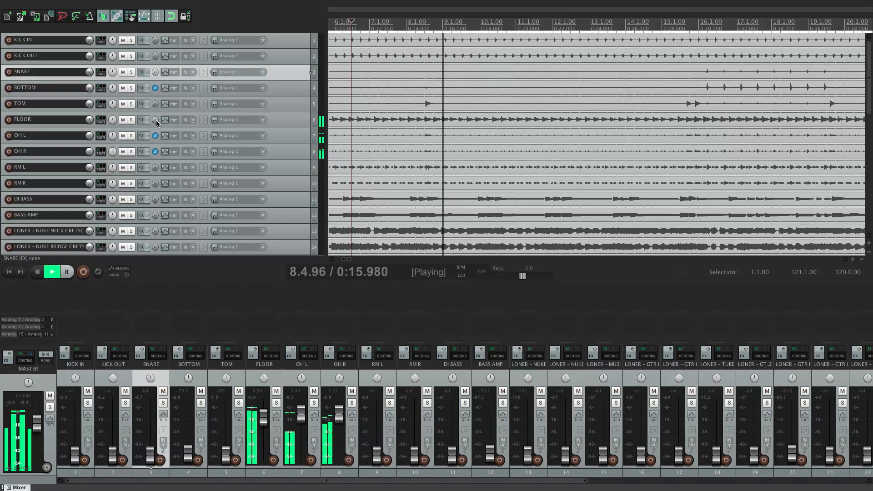
{"action": "left_click", "coordinate": [155, 120]}
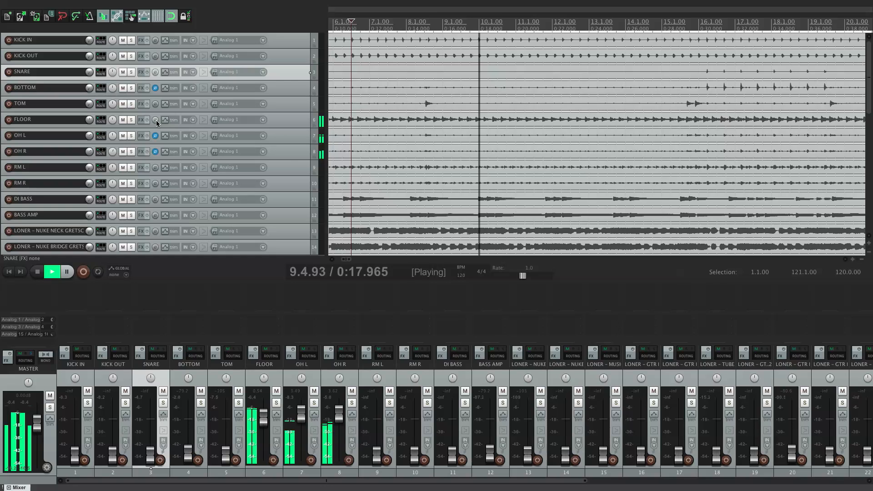
{"action": "key", "text": "space"}
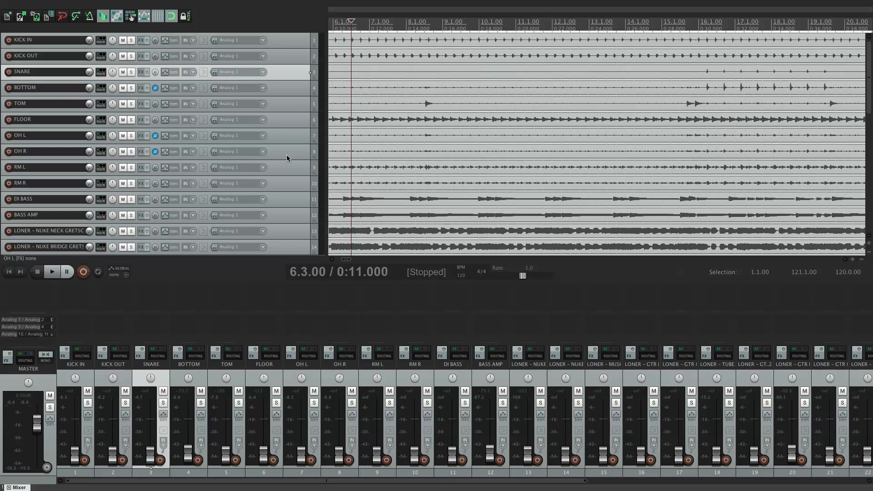
Step: Select the RM L track and audition the RM L and RM R room tracks together from 6.3.00
{"action": "left_click", "coordinate": [286, 170]}
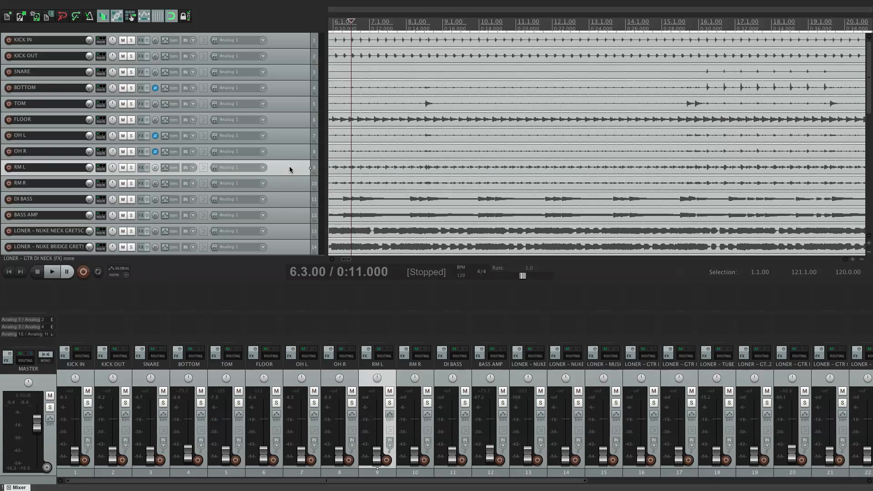
{"action": "key", "text": "space"}
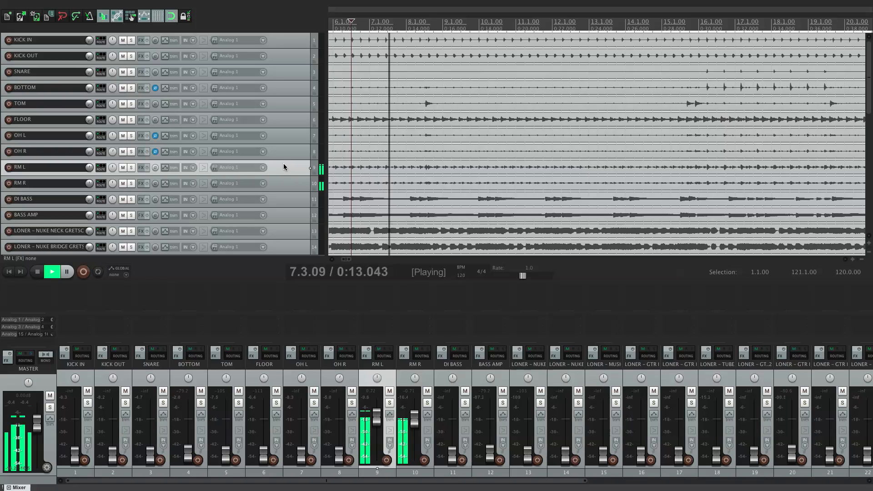
{"action": "key", "text": "space"}
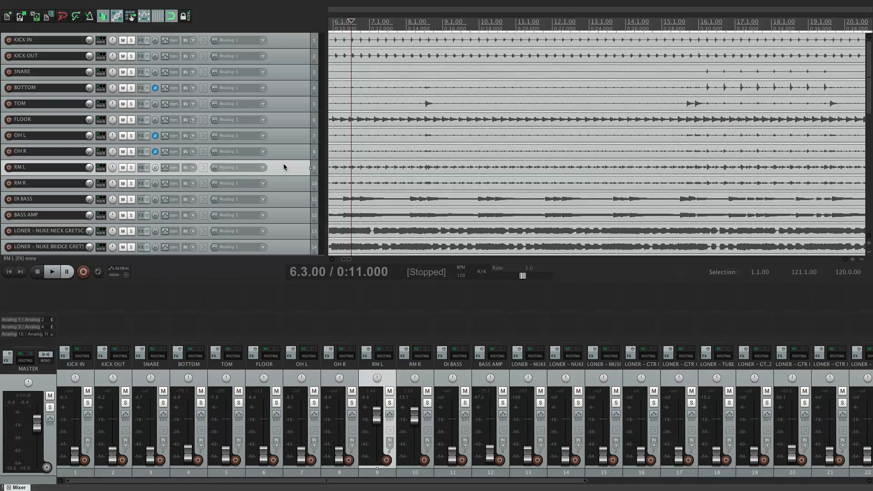
Step: Compare the room tracks from 6.3.00 with the RM R phase inverted and normal
{"action": "key", "text": "space"}
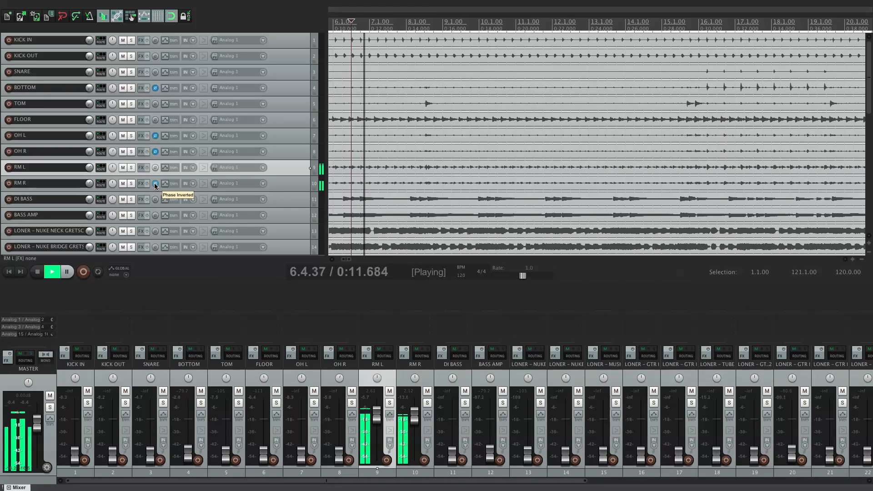
{"action": "left_click", "coordinate": [156, 183]}
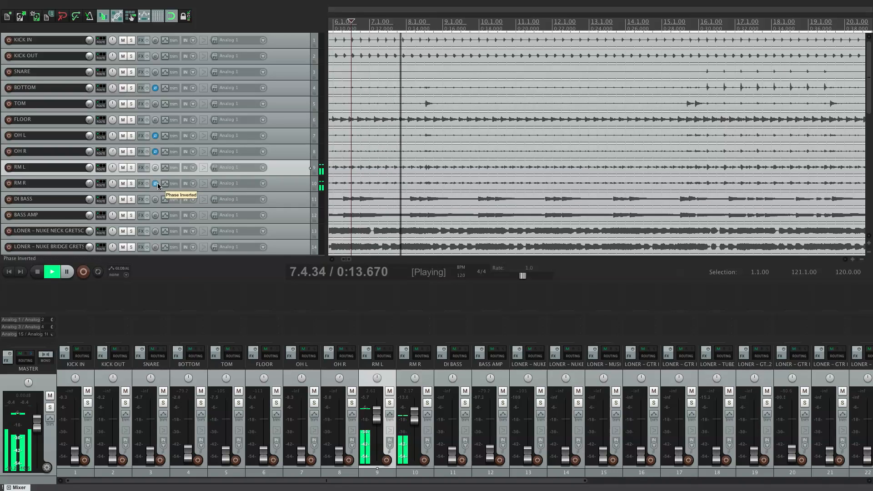
{"action": "key", "text": "space"}
{"action": "left_click", "coordinate": [158, 184]}
{"action": "key", "text": "space"}
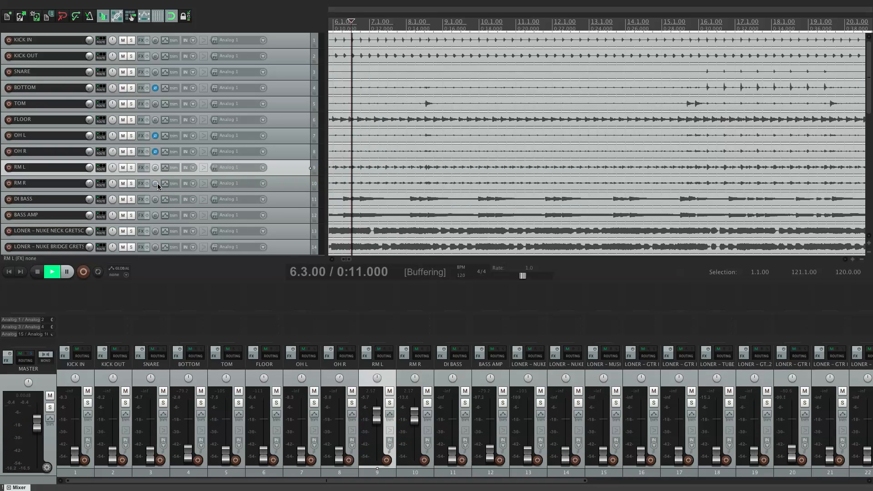
{"action": "left_click", "coordinate": [157, 183]}
{"action": "key", "text": "space"}
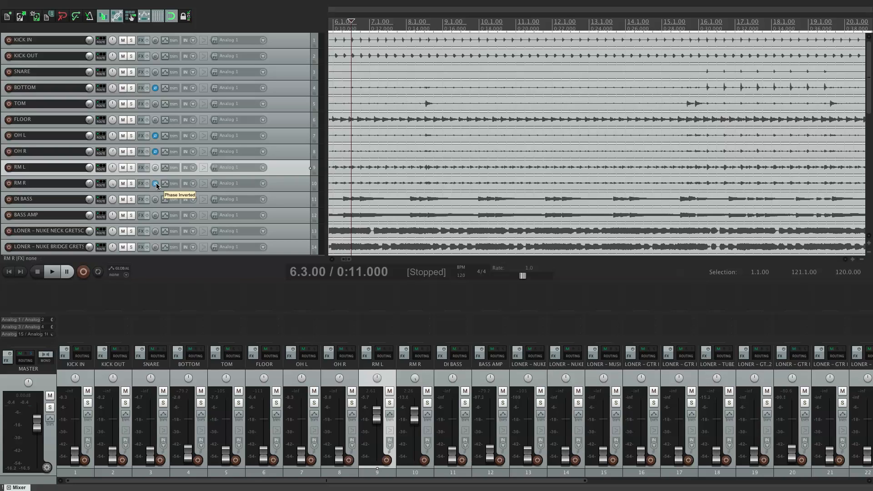
Step: Audition RM L and RM R together from 6.3.00 with the RM R phase set to normal, finishing with RM R inverted
{"action": "key", "text": "space"}
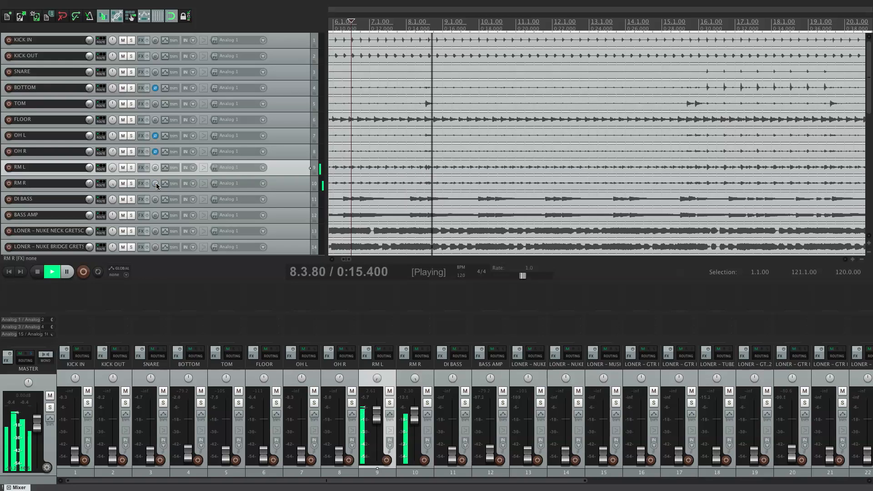
{"action": "key", "text": "space"}
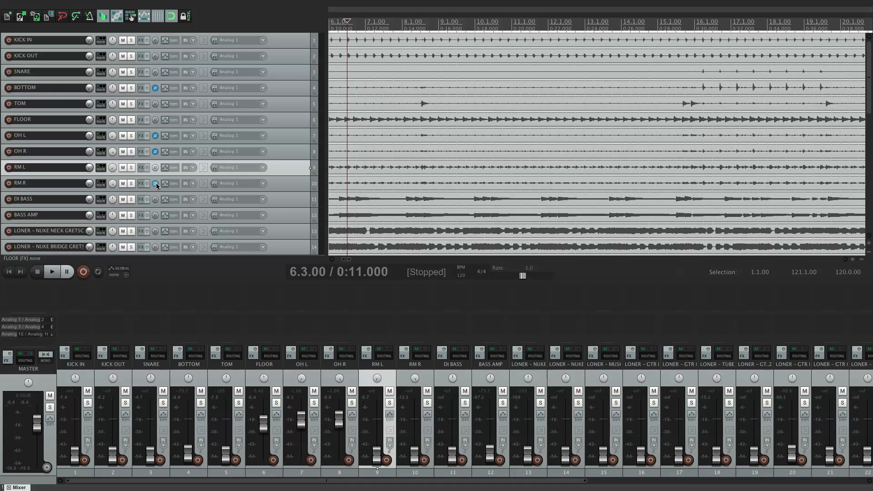
Step: Play the drums from 6.3.00 and 16.1.00 while raising the KICK IN, KICK OUT, SNARE, BOTTOM and TOM faders into the mix
{"action": "key", "text": "space"}
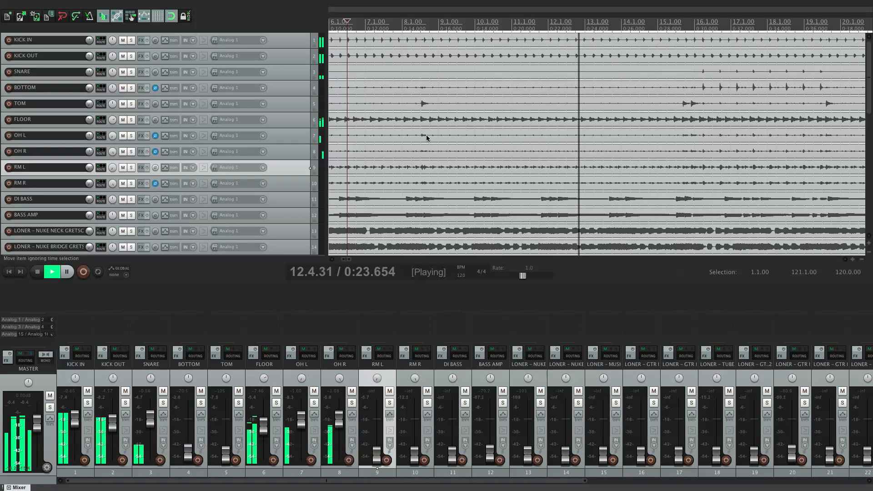
{"action": "left_click", "coordinate": [695, 25]}
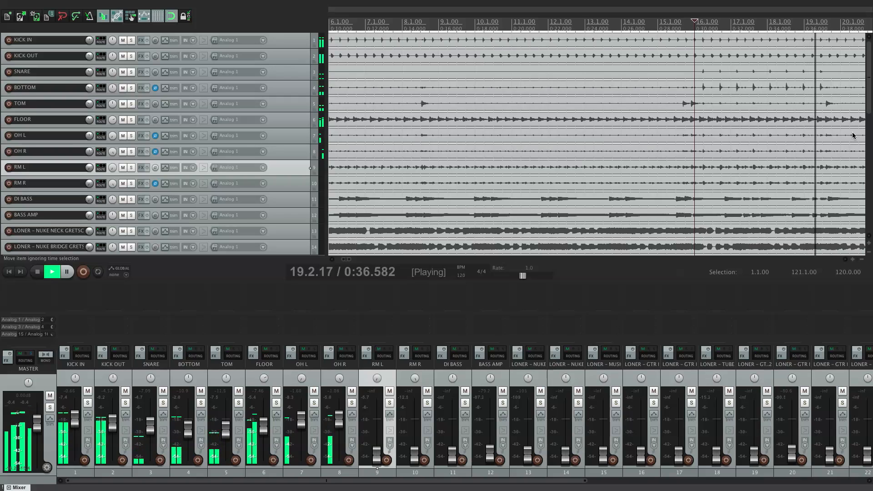
{"action": "key", "text": "space"}
{"action": "key", "text": "space"}
Step: Play the mix from 15.3.00 while bringing up the RM L, RM R, BASS AMP and LONER - NUKE NECK guitar faders
{"action": "left_click", "coordinate": [677, 24]}
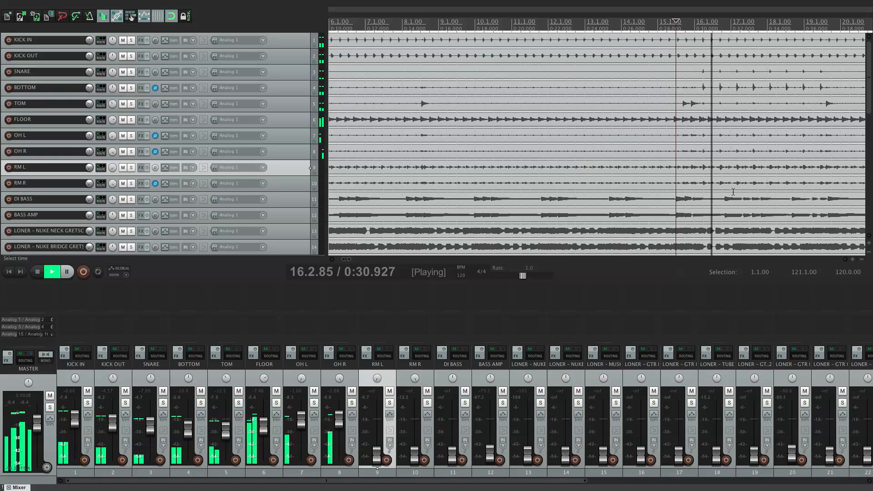
{"action": "key", "text": "space"}
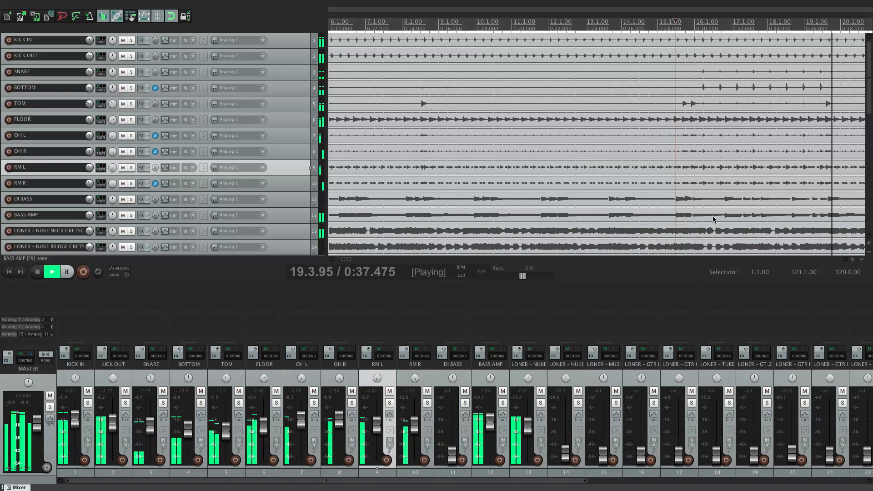
{"action": "key", "text": "space"}
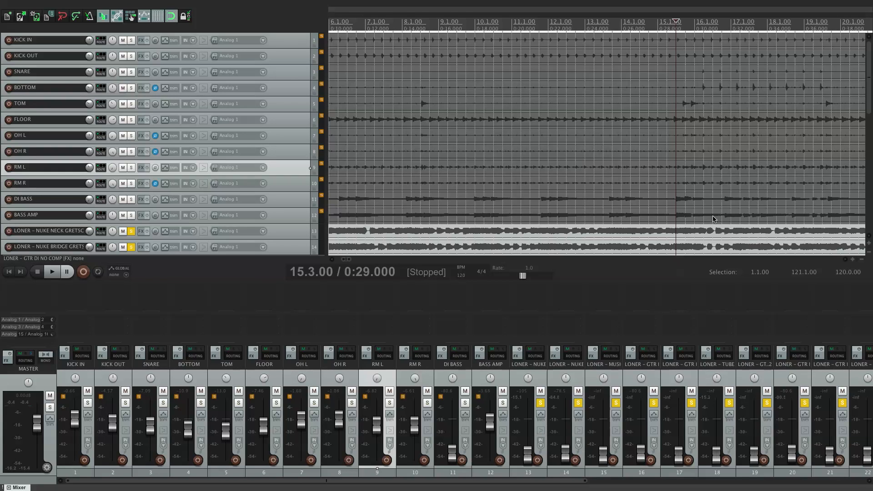
Step: Audition the soloed LONER guitar tracks from 15.3.00
{"action": "key", "text": "space"}
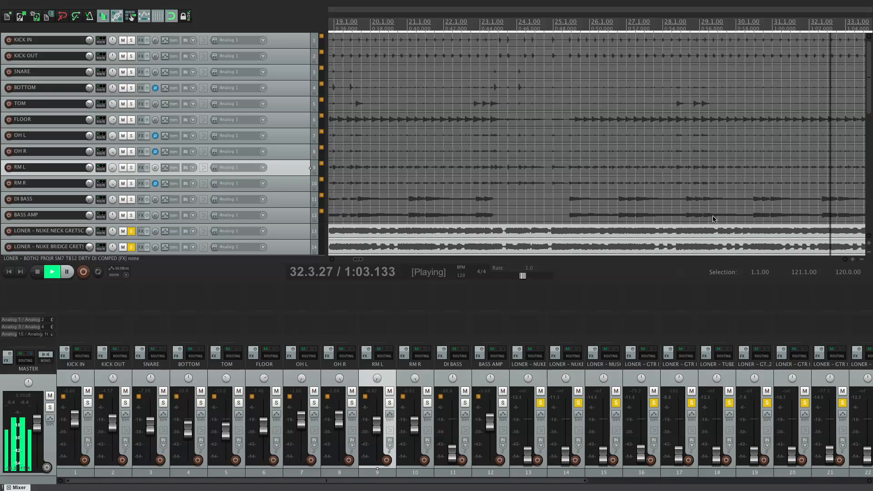
{"action": "key", "text": "space"}
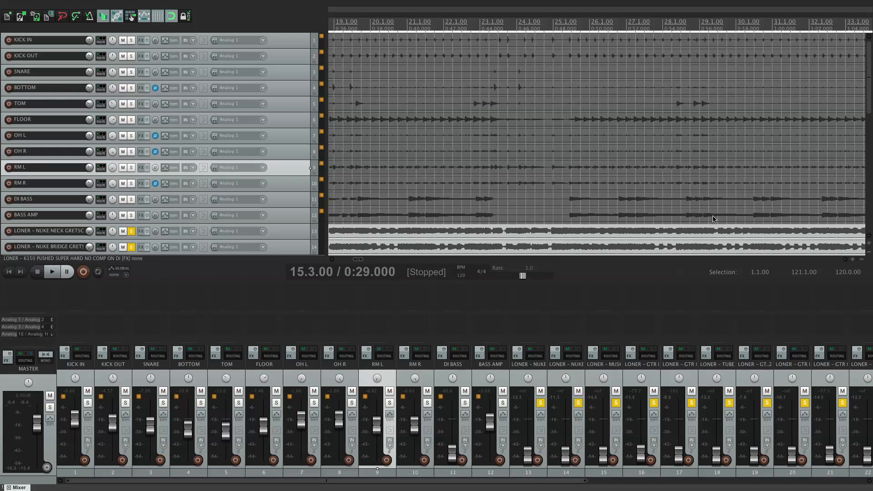
{"action": "key", "text": "space"}
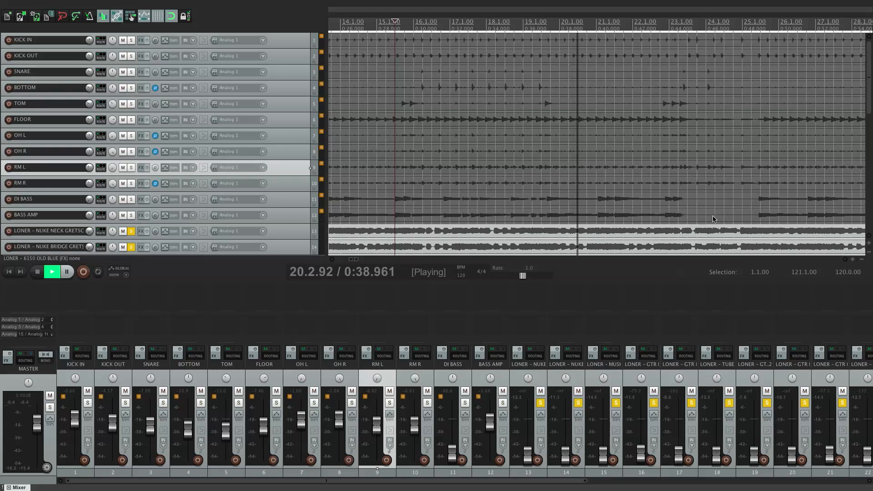
Step: Compare the LONER - NUKE BRIDGE guitar against the other LONER guitar tracks, soloing them in turn from 2.4.00
{"action": "scroll", "coordinate": [582, 164], "scroll_direction": "left", "scroll_amount": 10}
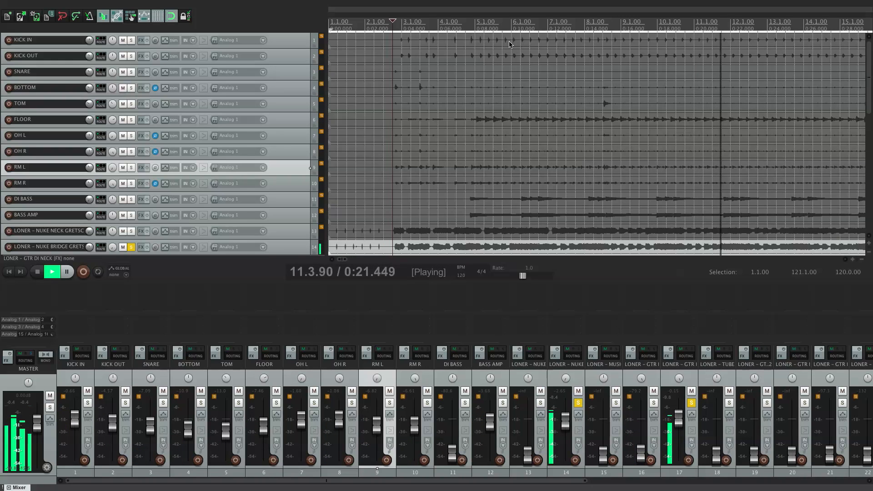
{"action": "key", "text": "space"}
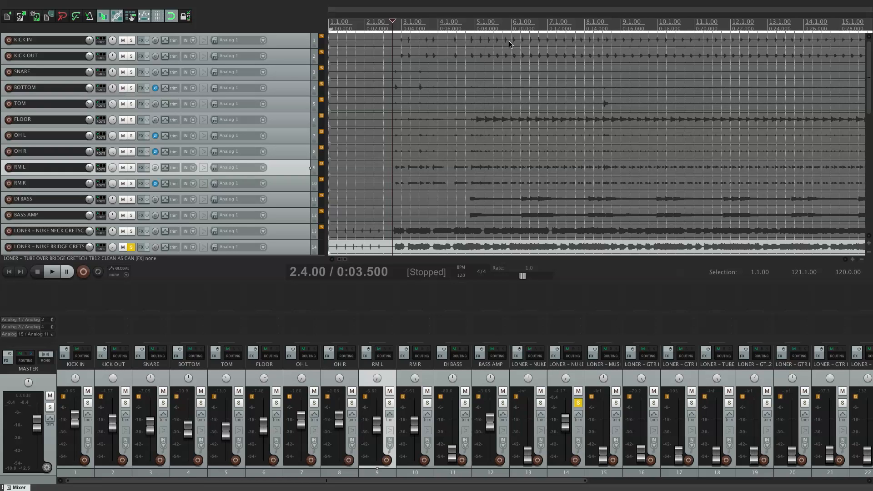
{"action": "key", "text": "space"}
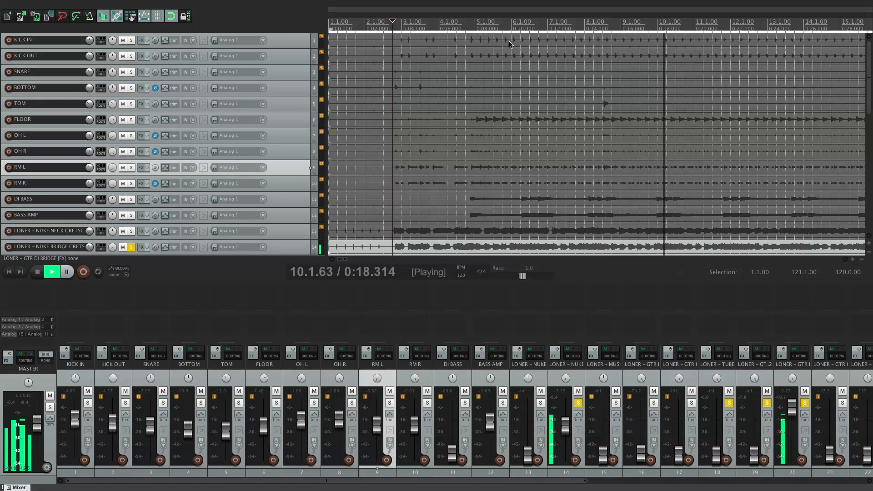
{"action": "key", "text": "space"}
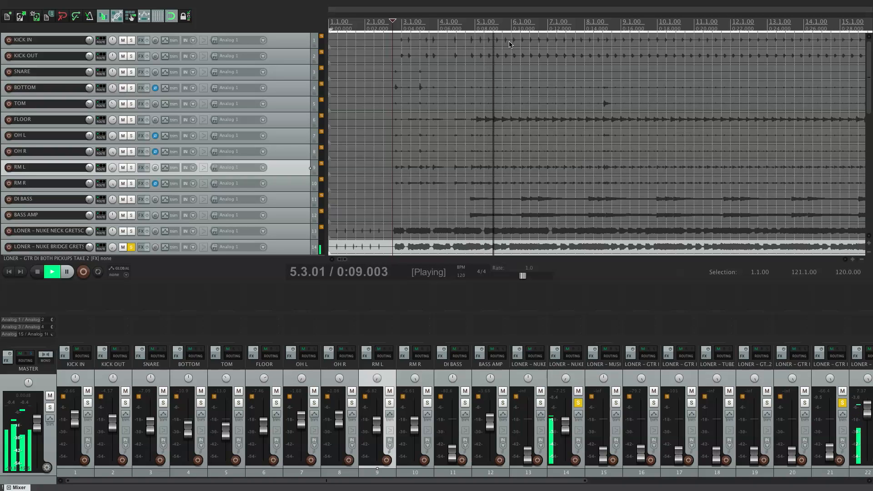
Step: Audition the remaining soloed LONER guitar tracks from 2.4.00 without the LONER - NUKE BRIDGE track
{"action": "key", "text": "space"}
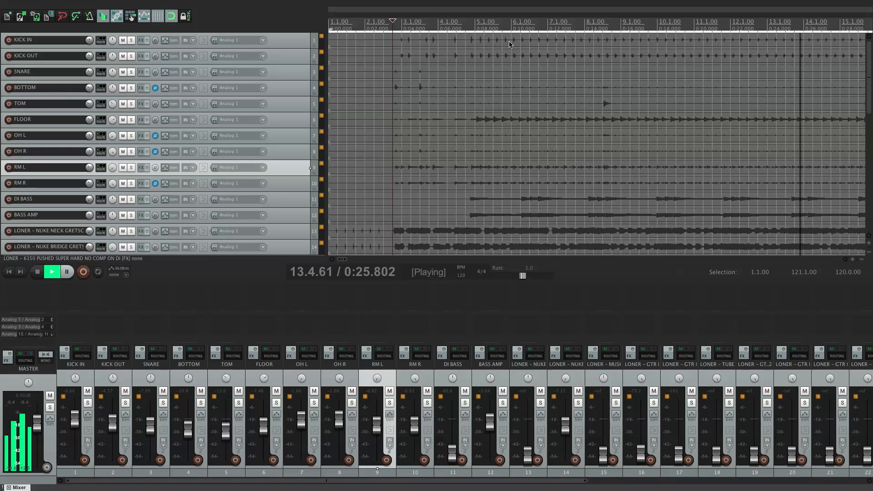
{"action": "key", "text": "space"}
{"action": "key", "text": "space"}
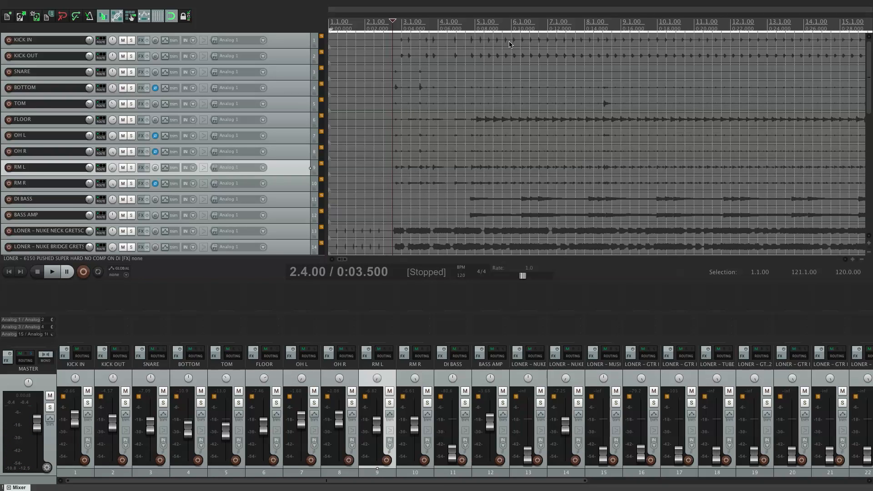
Step: Clear the solos and play the drums, BASS AMP and LONER - NUKE BRIDGE guitar together from 2.4.00
{"action": "key", "text": "super+z"}
{"action": "key", "text": "space"}
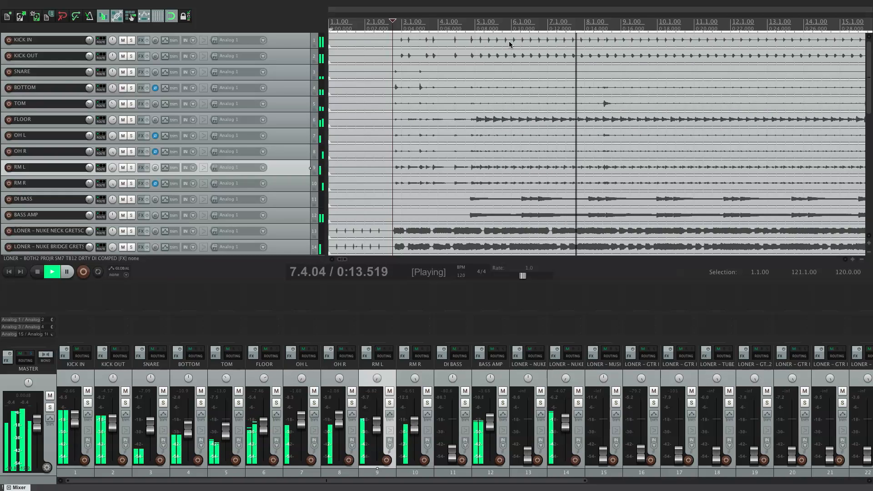
{"action": "key", "text": "space"}
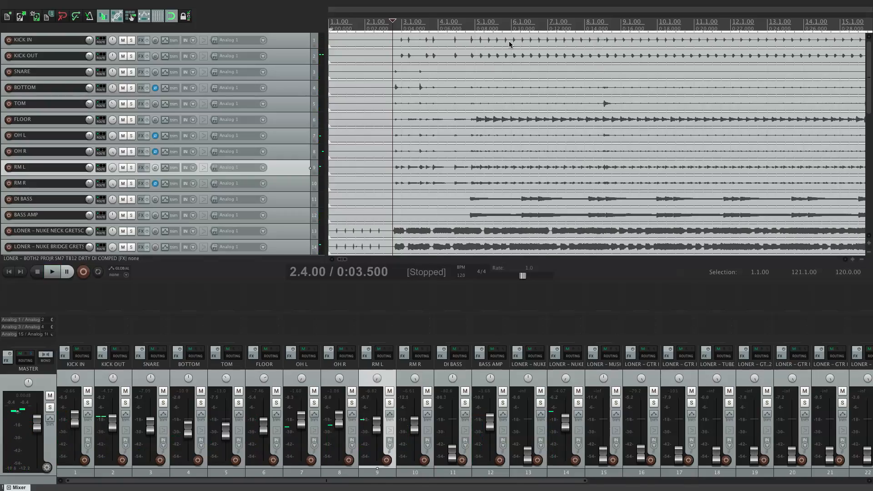